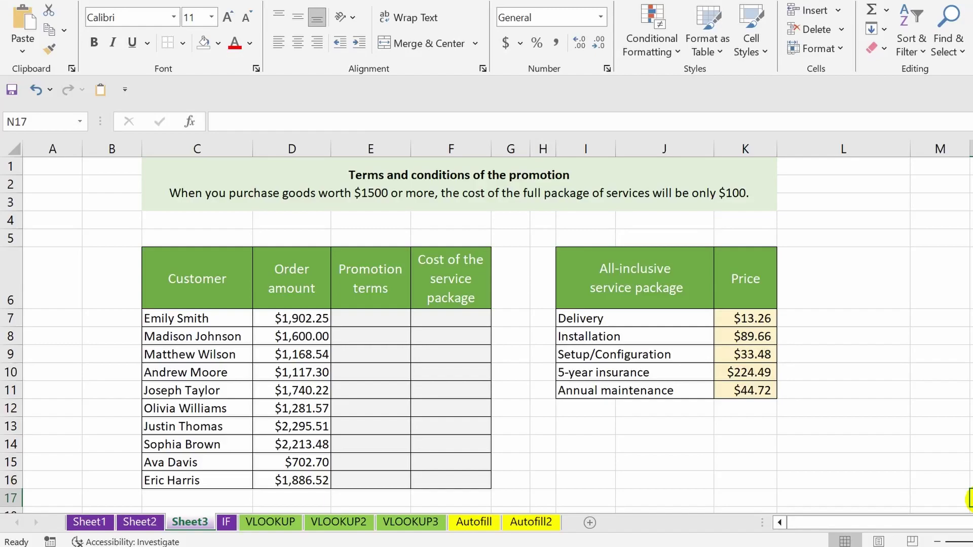
Begin an IF formula in cell E7 with the logical test D7>=1500 and open its function arguments.
click(357, 318)
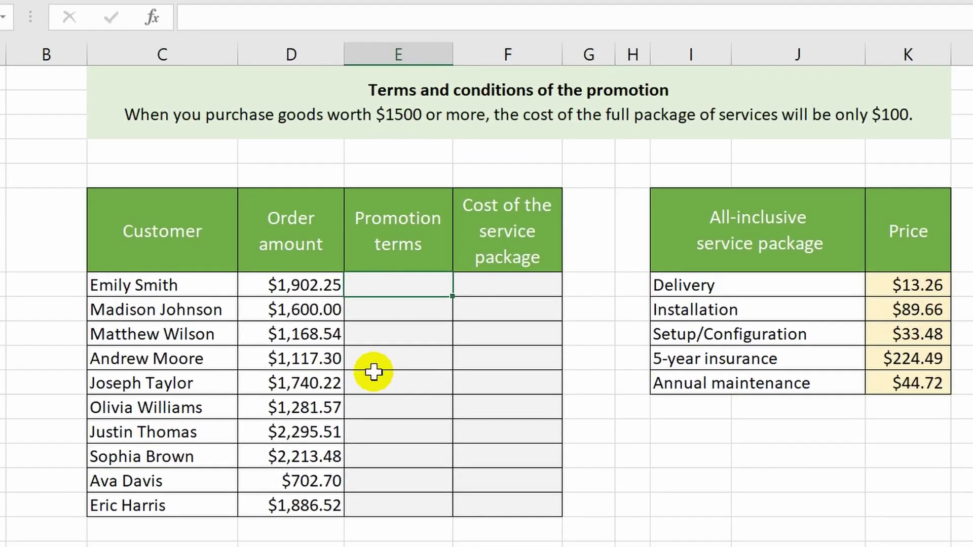
text(=i)
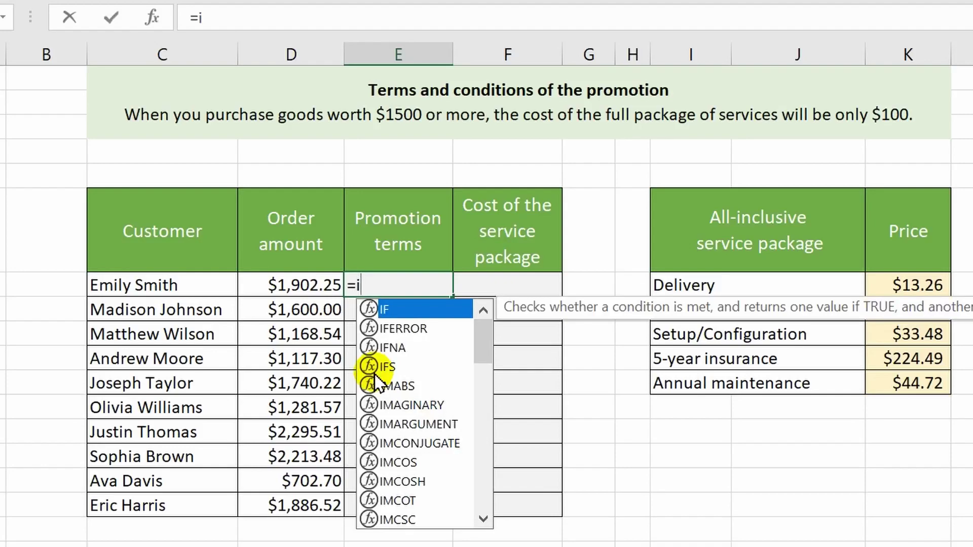
text(f)
key(Tab)
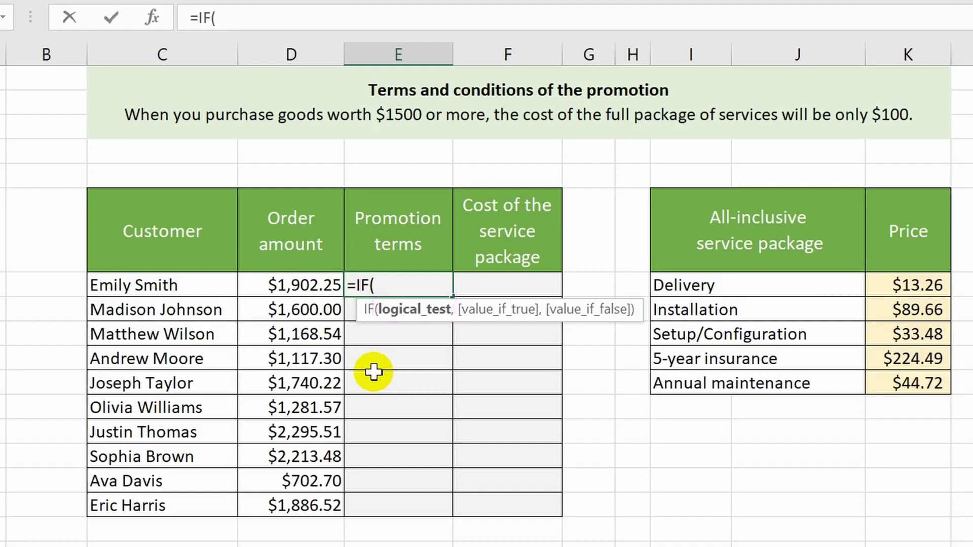
click(285, 285)
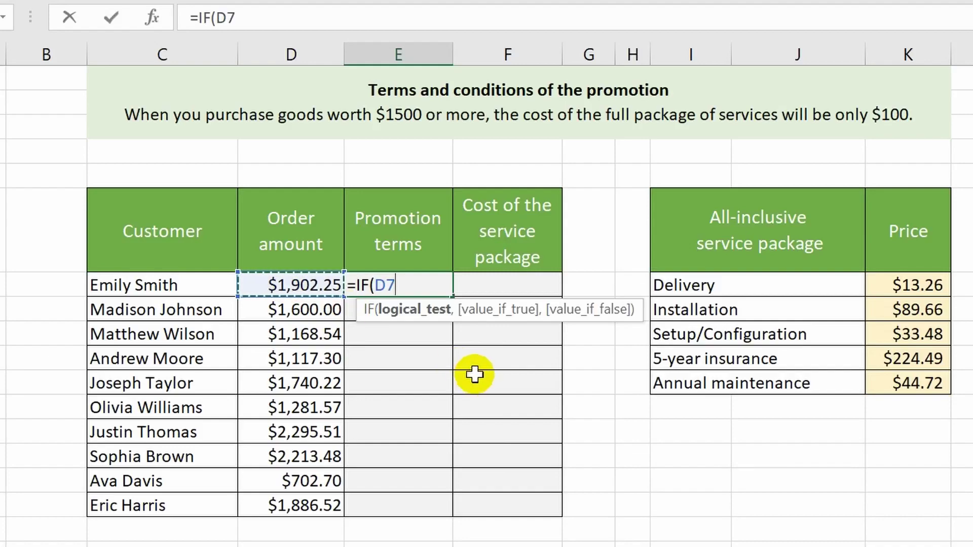
text(>=15)
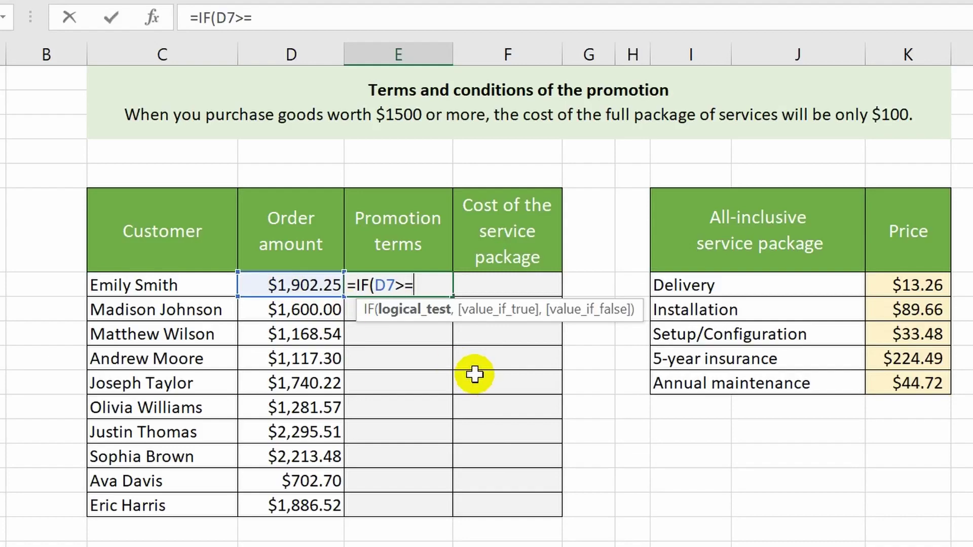
text(00)
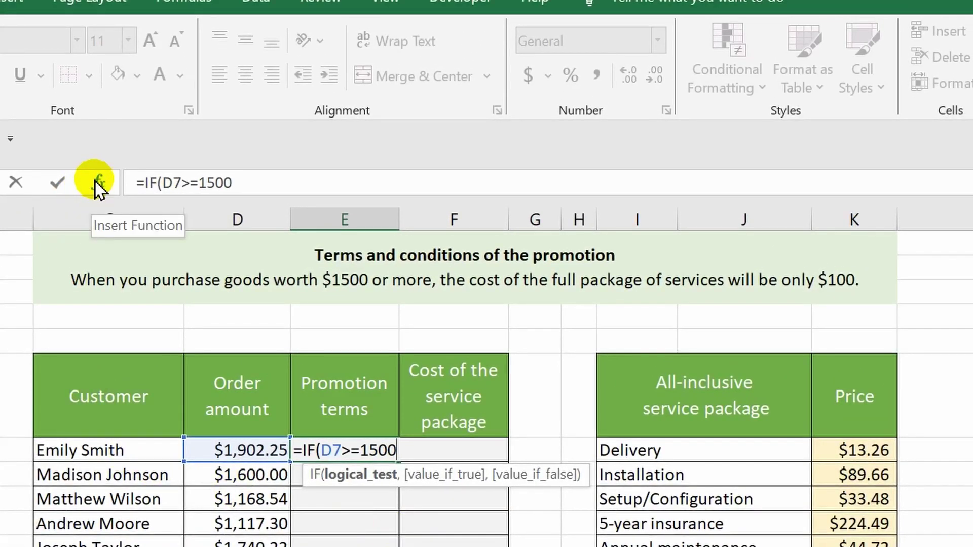
click(98, 182)
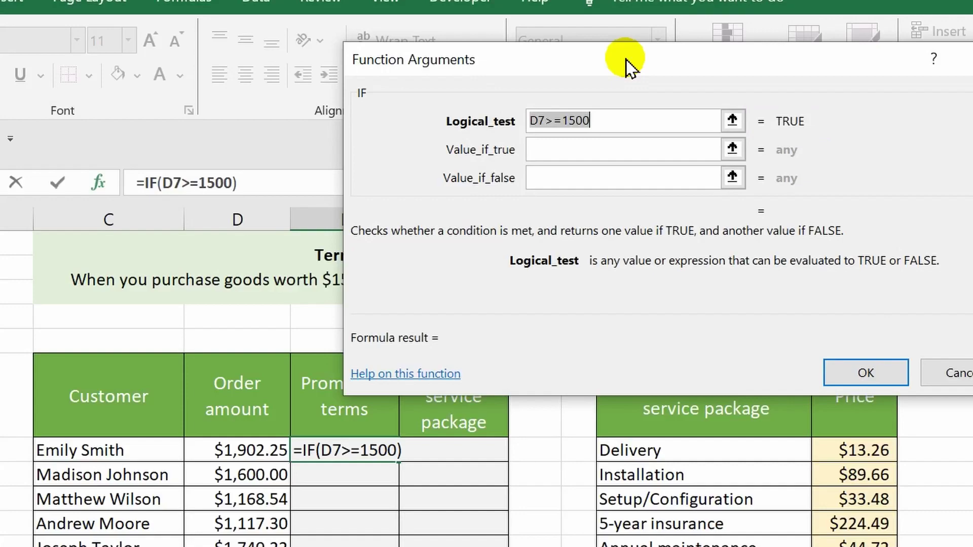
Try a threshold of 2000 in the logical test, and set it back to 1500.
double_click(581, 120)
text(2)
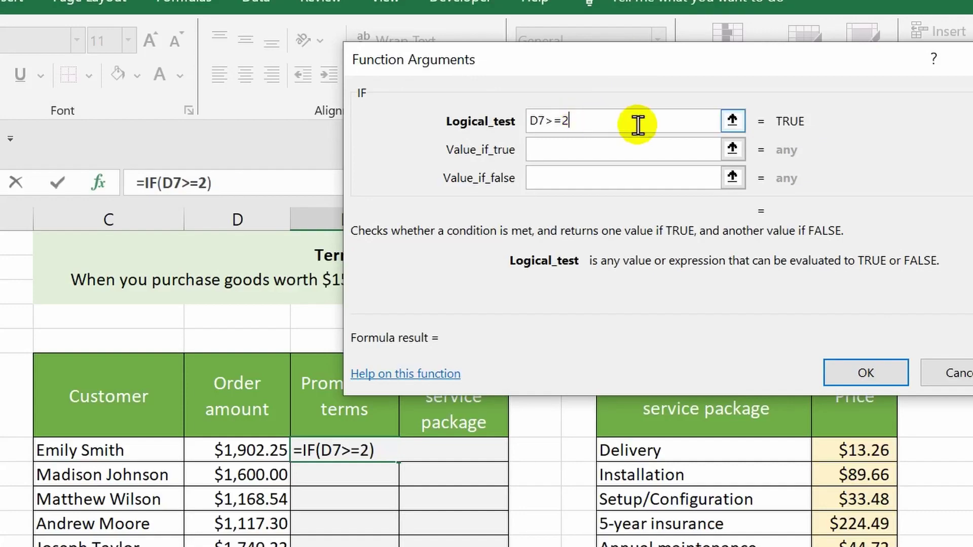
text(000)
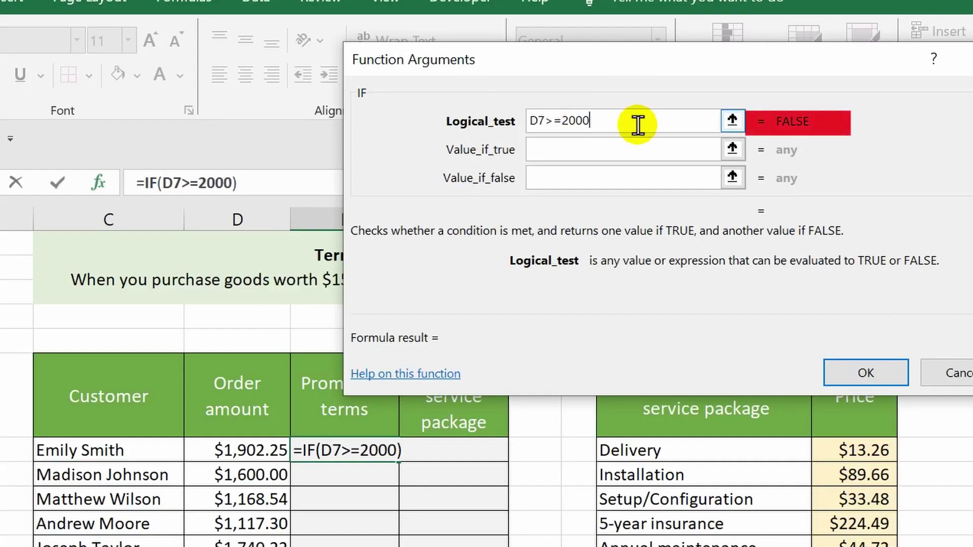
double_click(607, 121)
text(150)
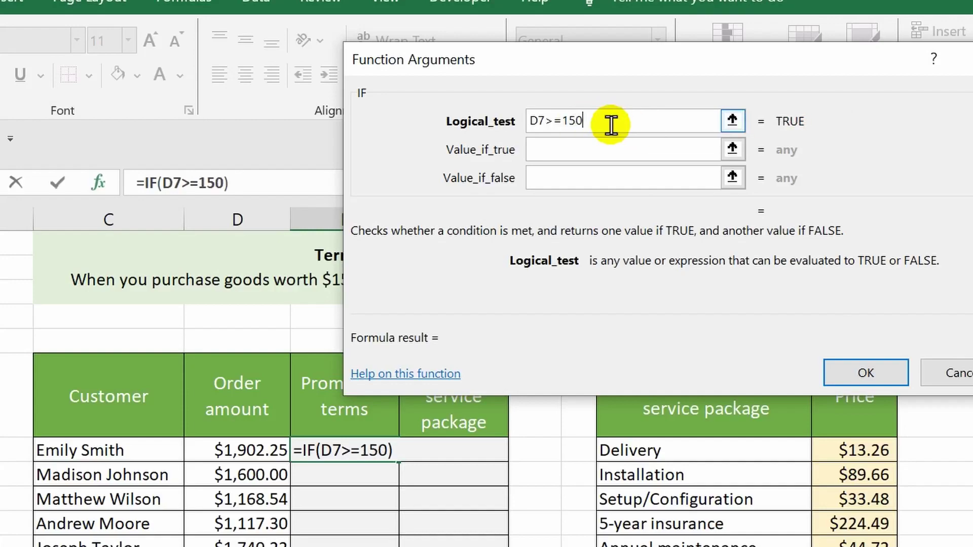
text(0)
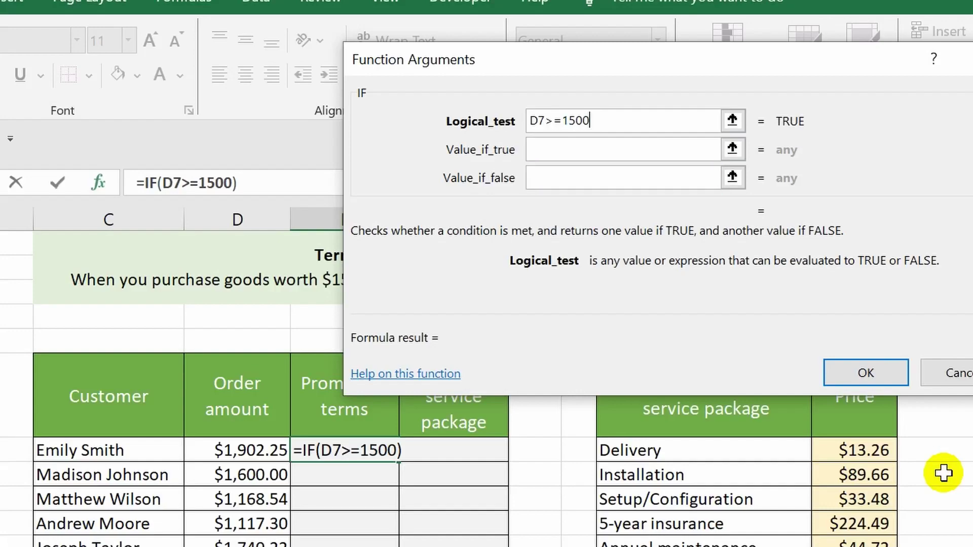
Return "met" if true and "not met" if false, and fill the formula down the Promotion terms column.
click(572, 148)
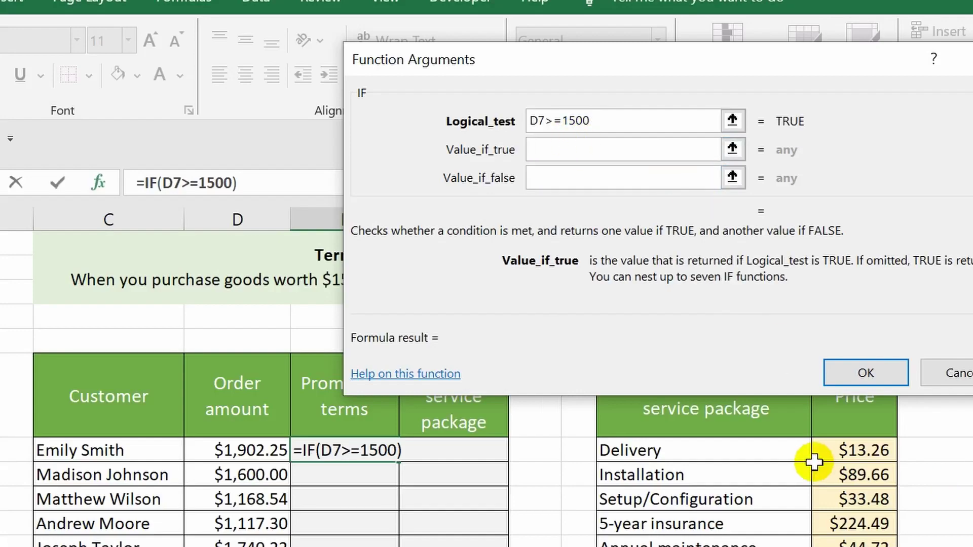
text(met)
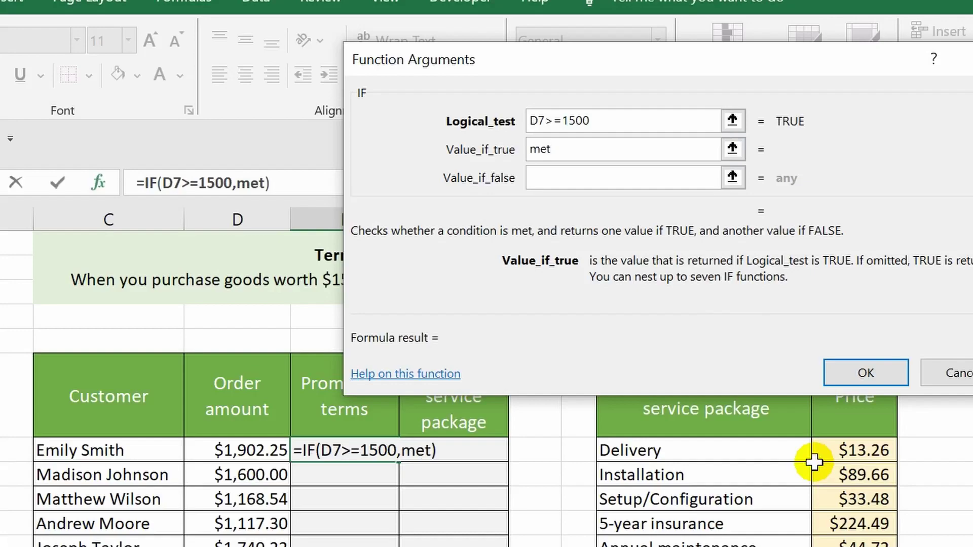
key(Tab)
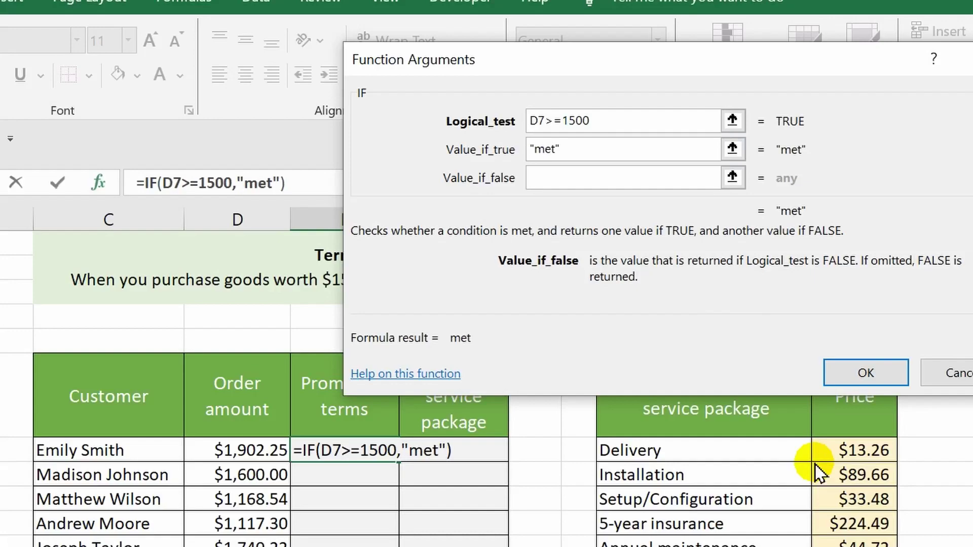
text(not)
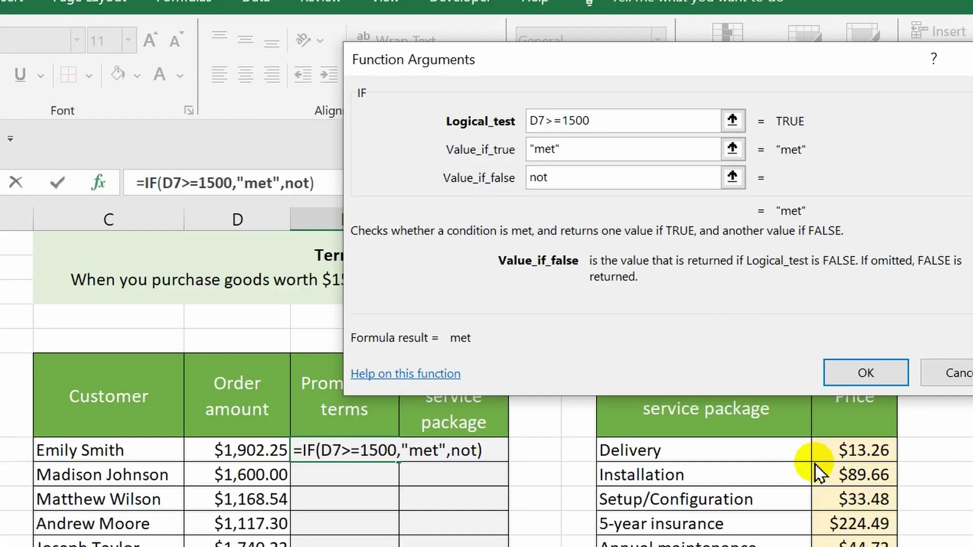
text( met)
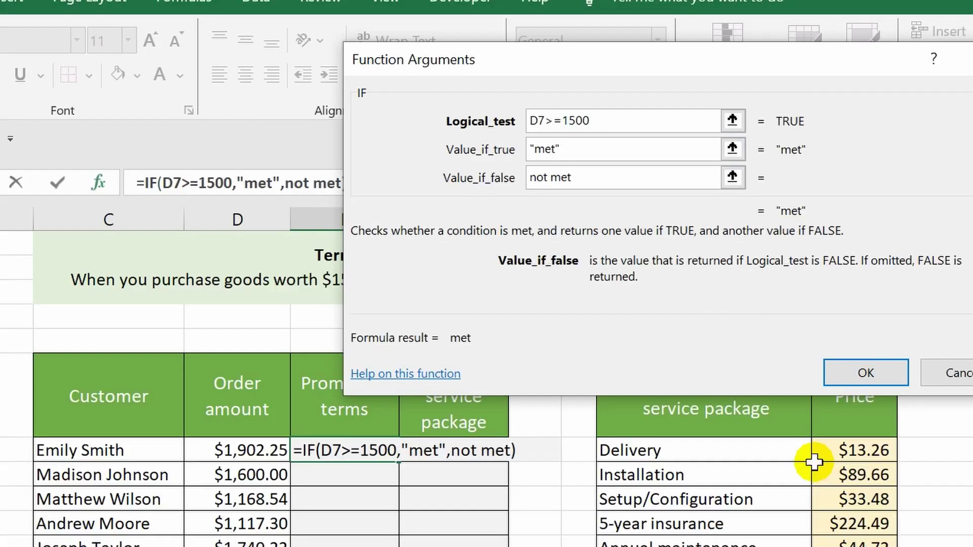
click(872, 369)
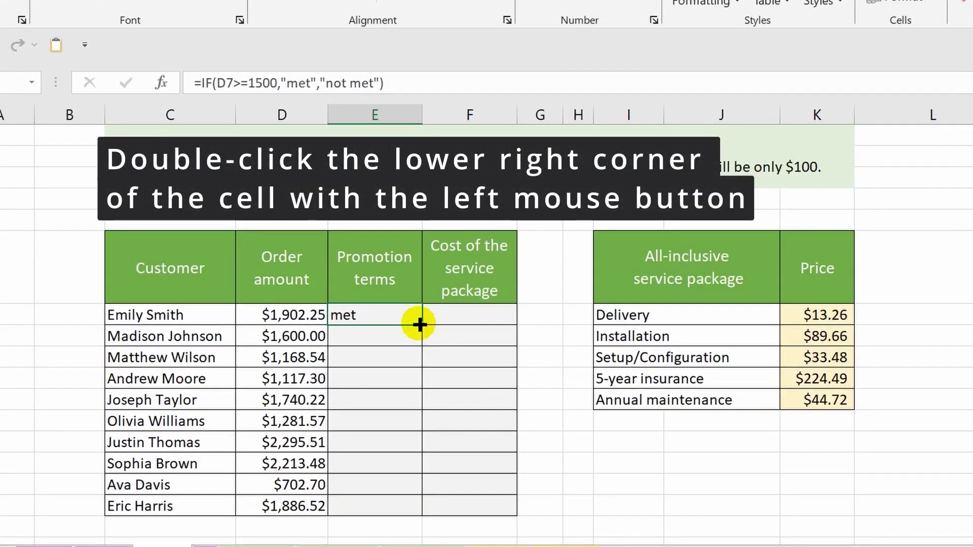
double_click(419, 324)
click(582, 510)
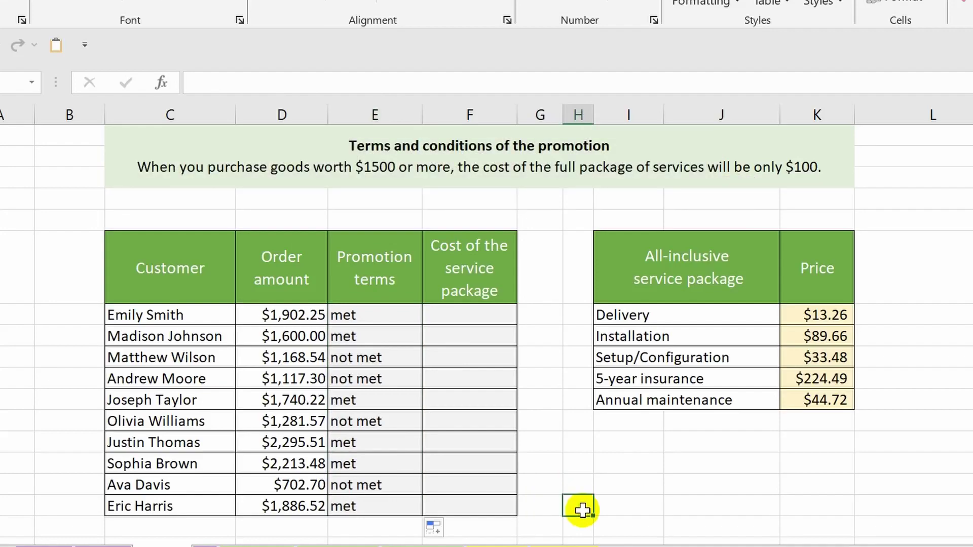
Remove the quotation marks around met in the E7 formula.
click(380, 316)
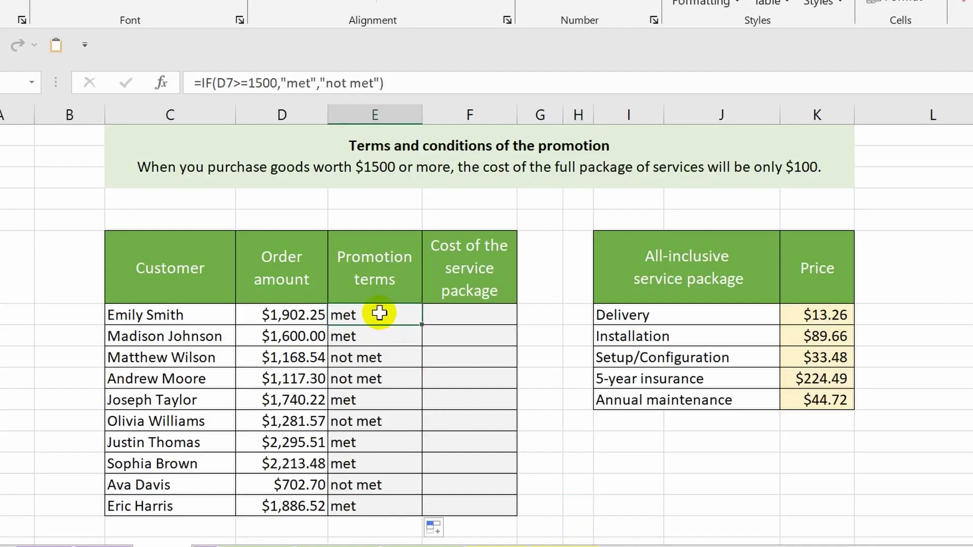
double_click(380, 315)
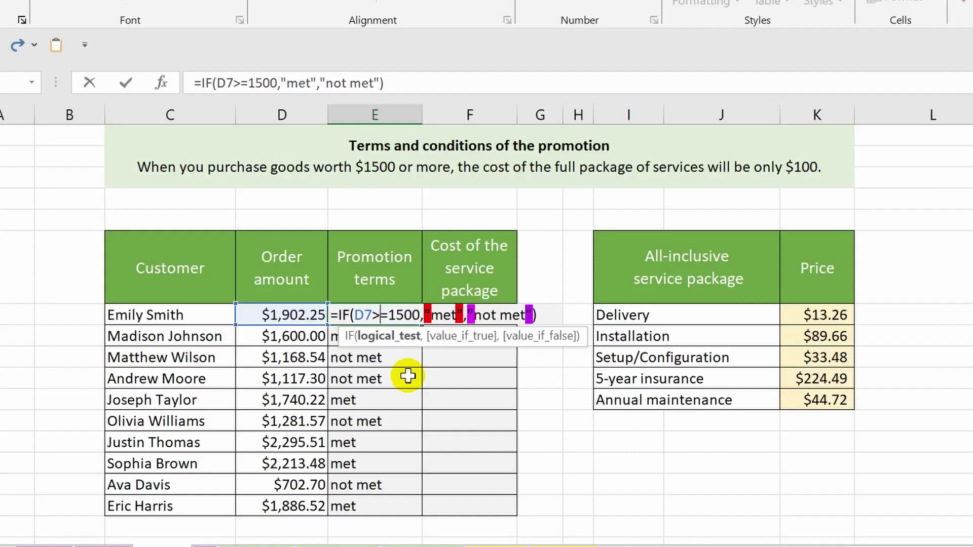
click(429, 316)
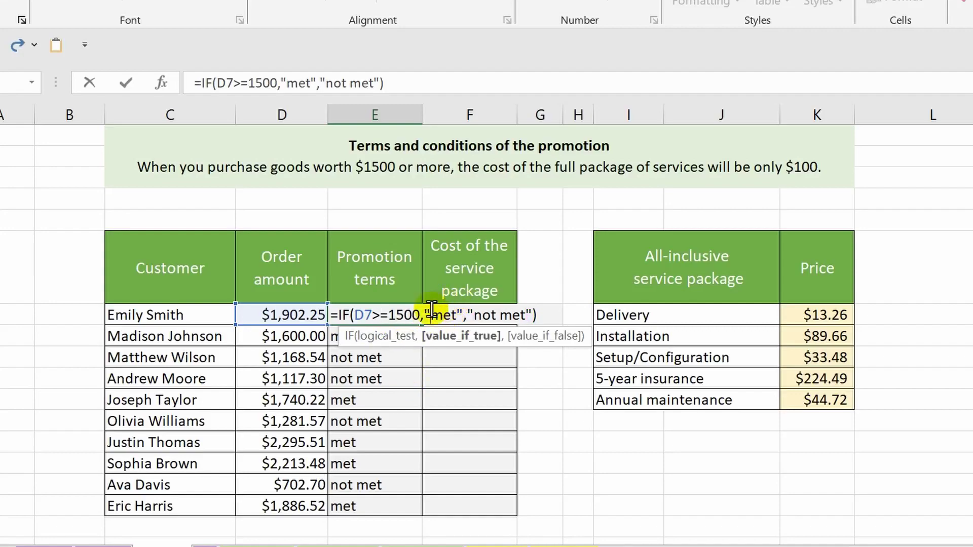
key(BackSpace)
click(456, 313)
key(BackSpace)
key(Return)
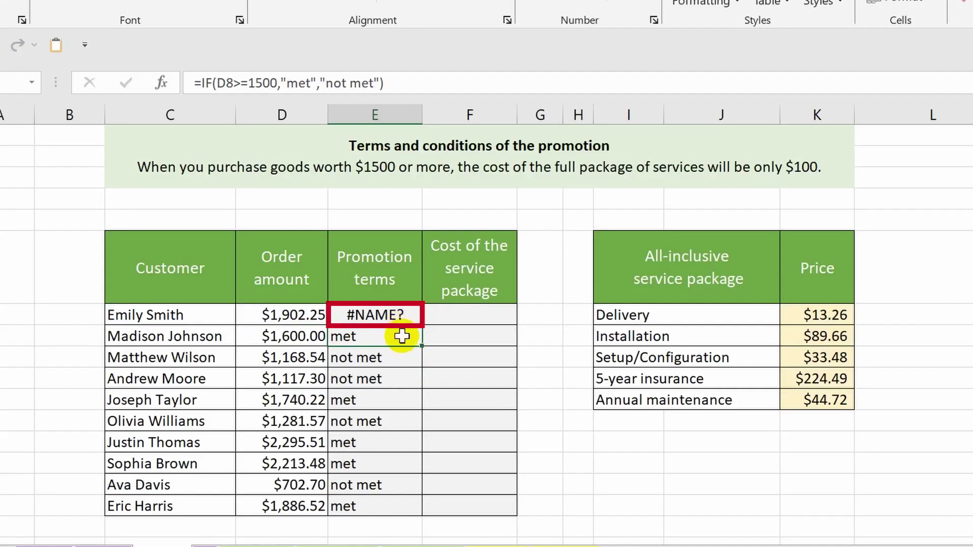
Put the quotation marks back around met in the E7 formula.
double_click(386, 315)
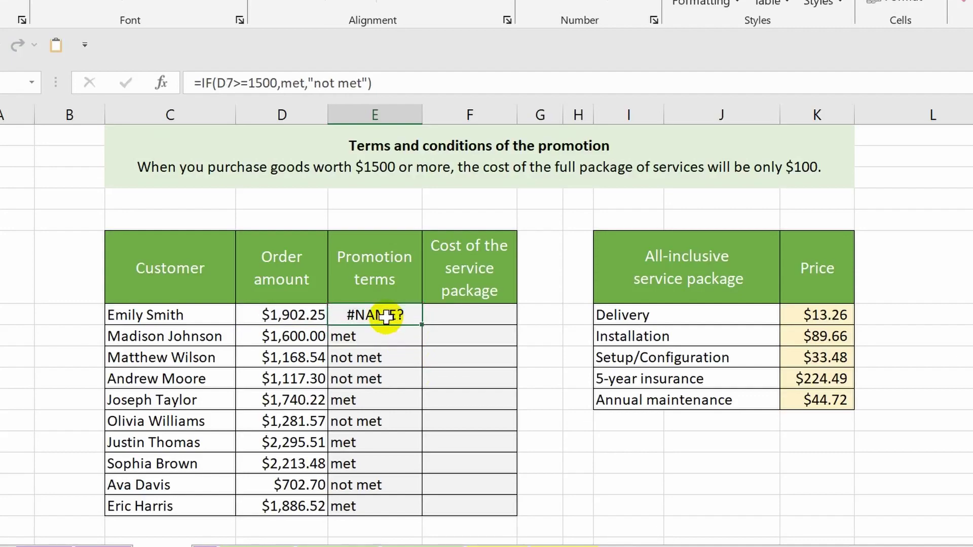
click(423, 315)
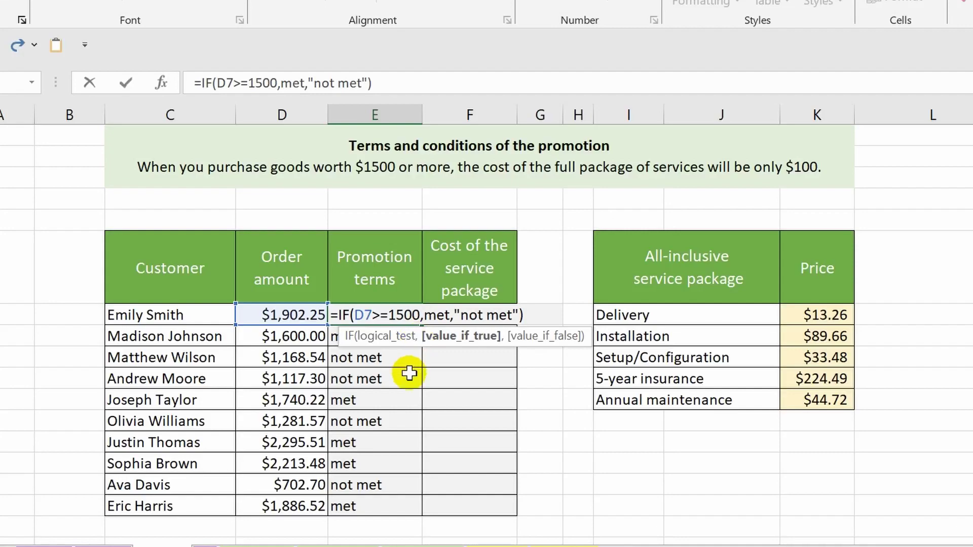
text(")
click(455, 315)
text(")
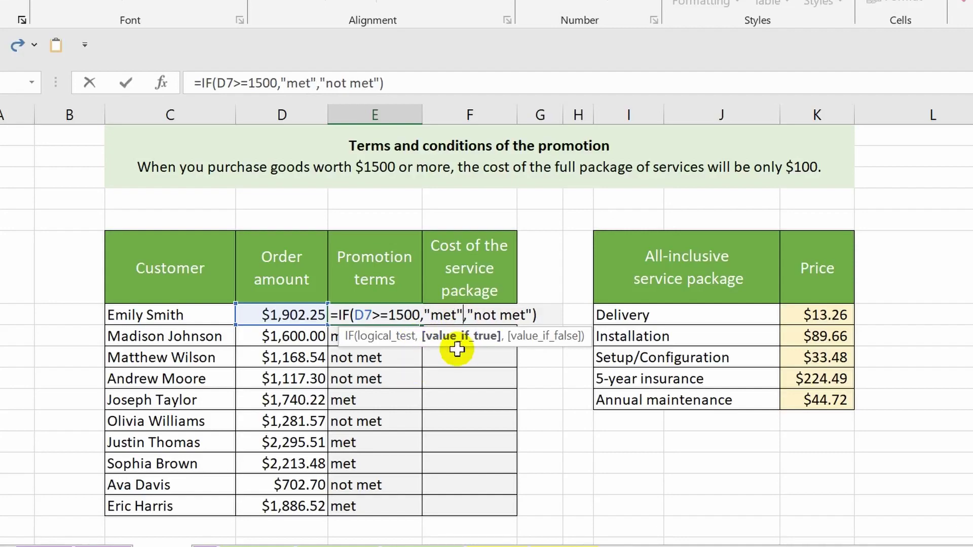
key(Return)
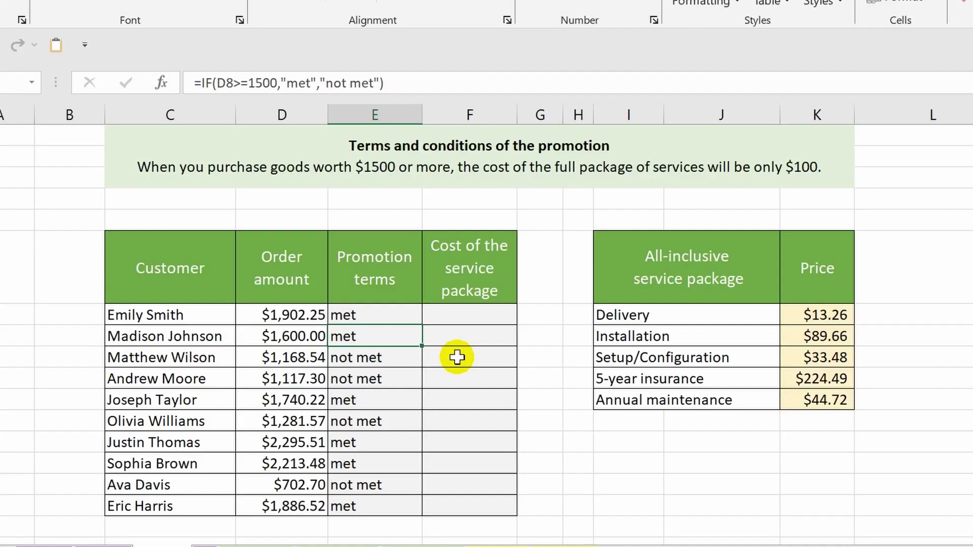
Begin an IF formula in cell F7 that tests E7="met" and returns 100 if true.
click(454, 317)
text(=)
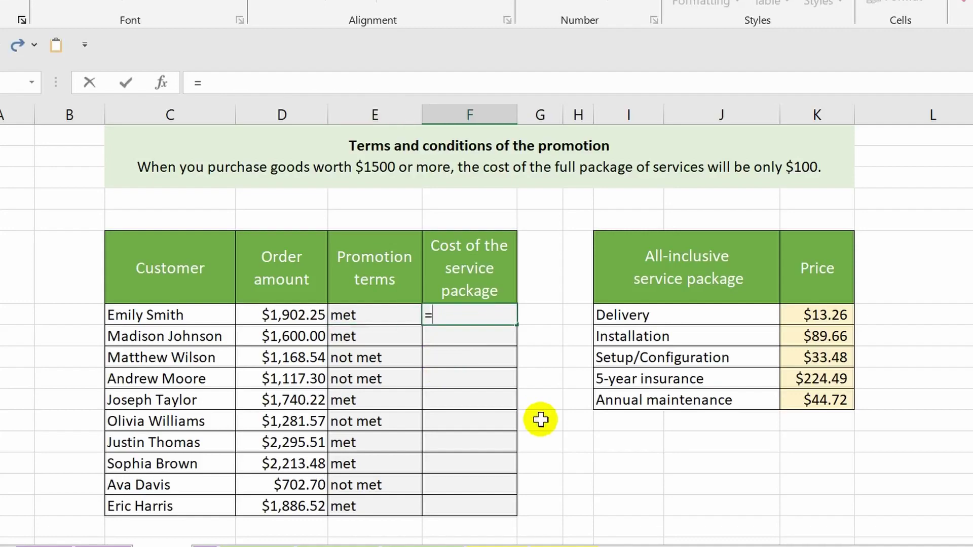
text(if)
key(Tab)
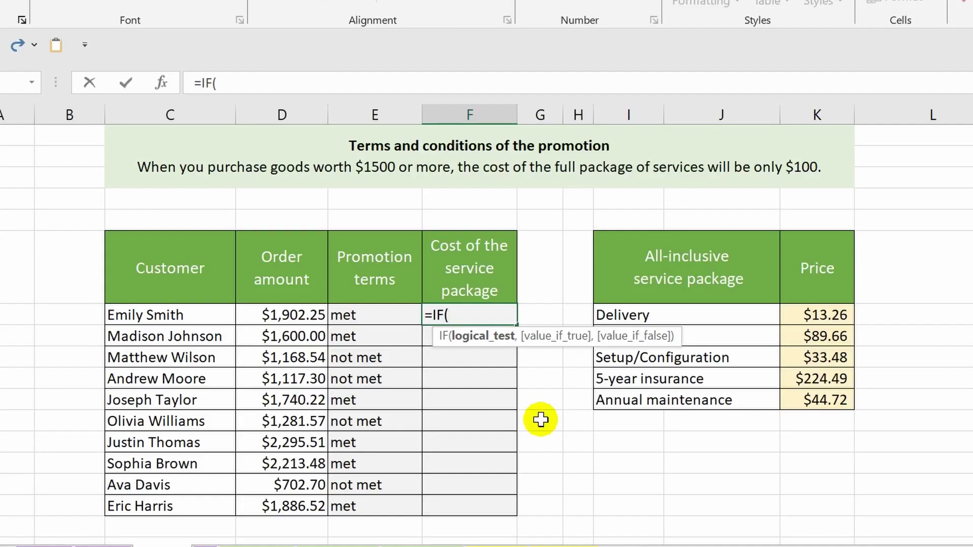
click(361, 312)
text(=)
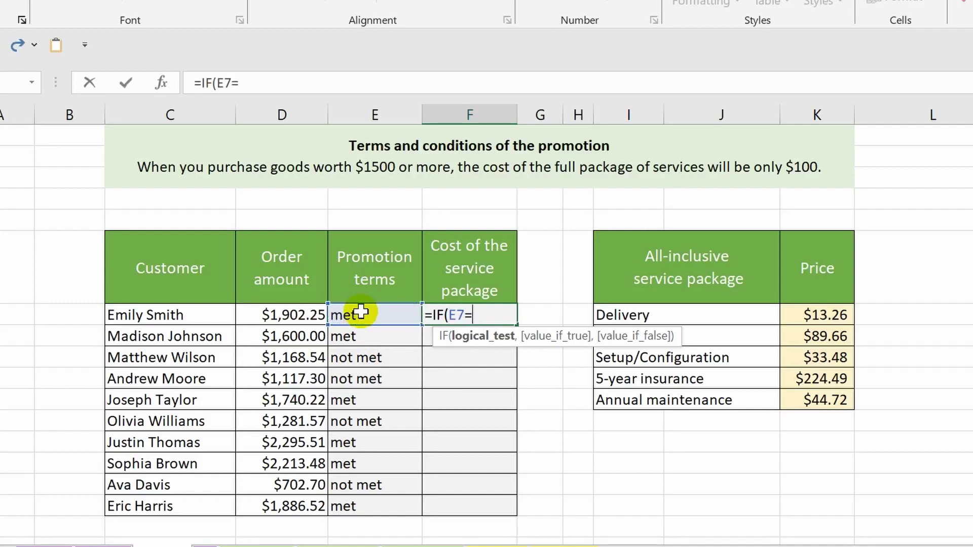
text("met",)
text(100,)
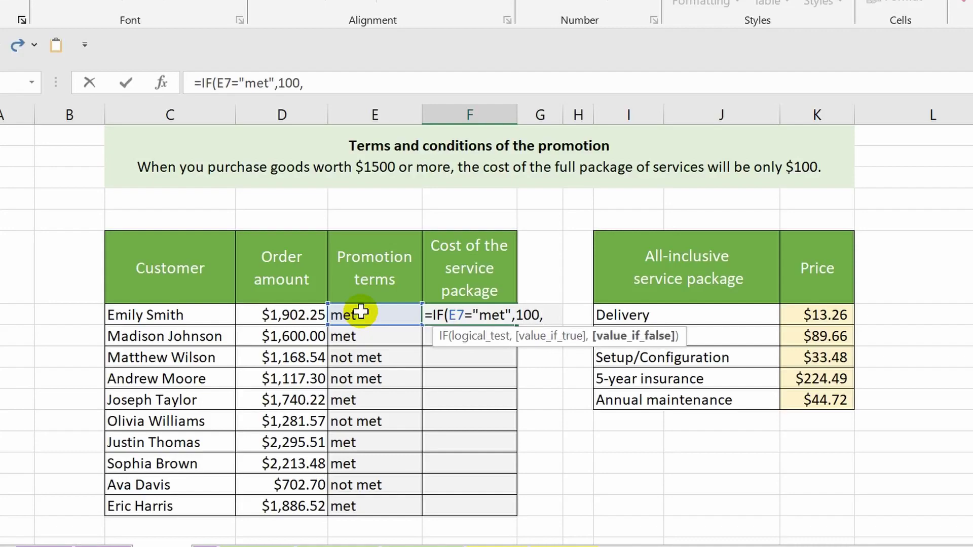
Complete the F7 formula with SUM($K$7:$K$11) as the value if false, using absolute references.
text(sum)
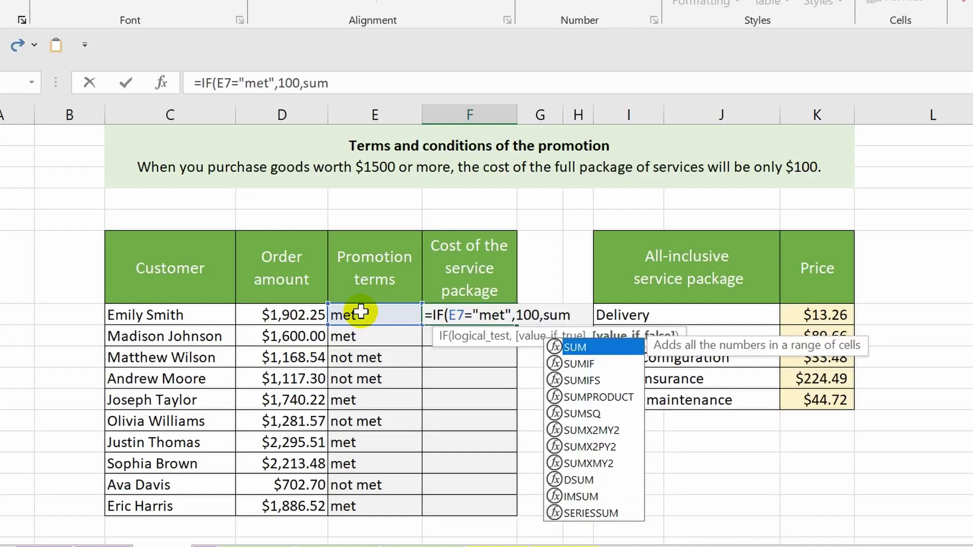
key(Tab)
drag(835, 314, 821, 401)
key(F4)
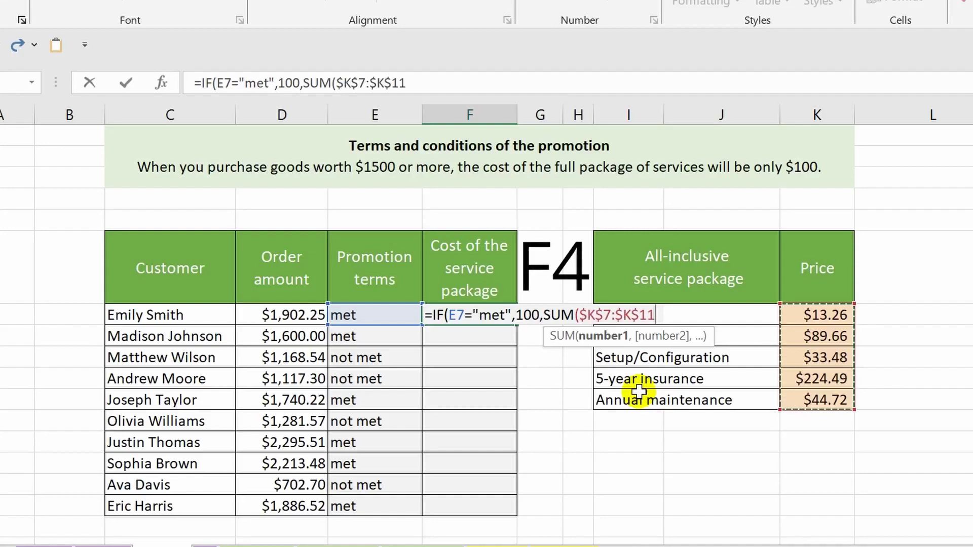
text()))
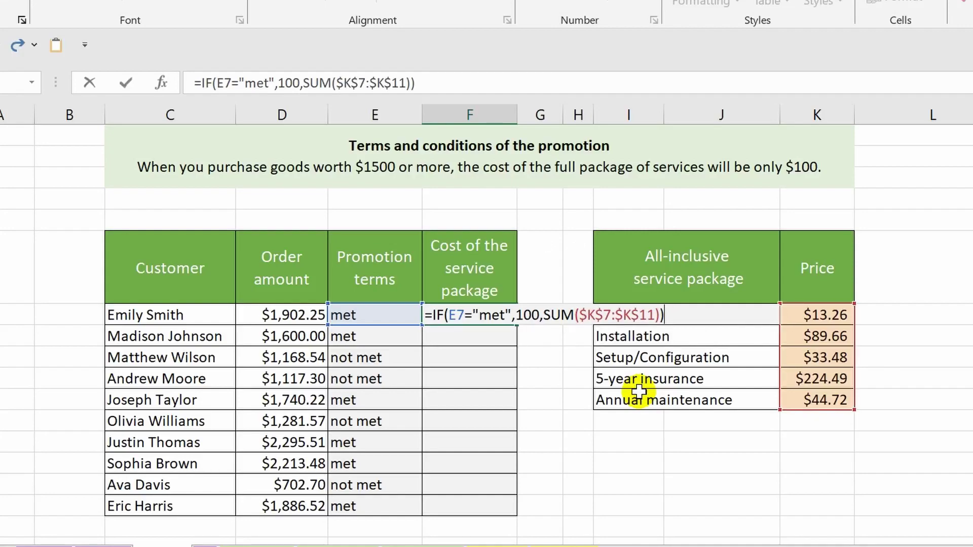
key(Return)
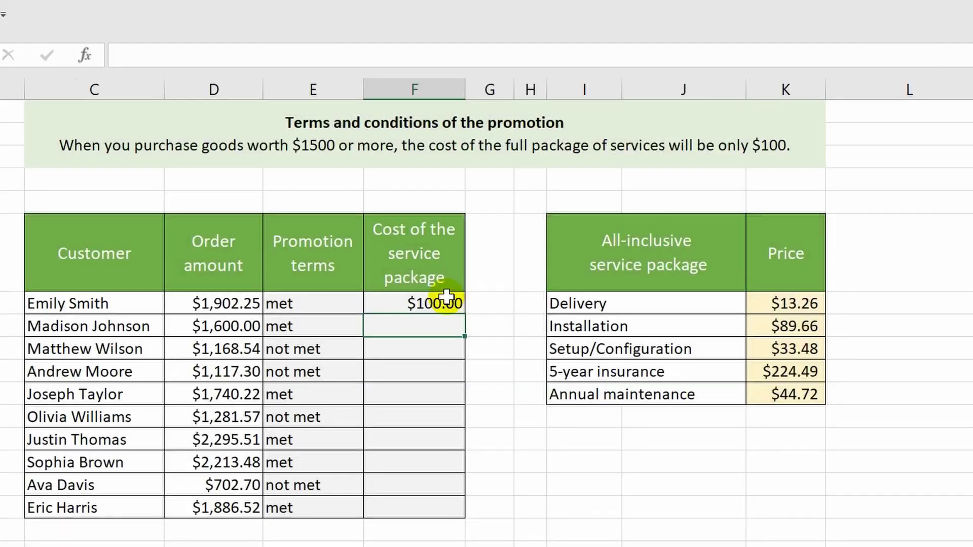
Fill the service package cost formula from F7 down to the last customer in the table.
click(446, 297)
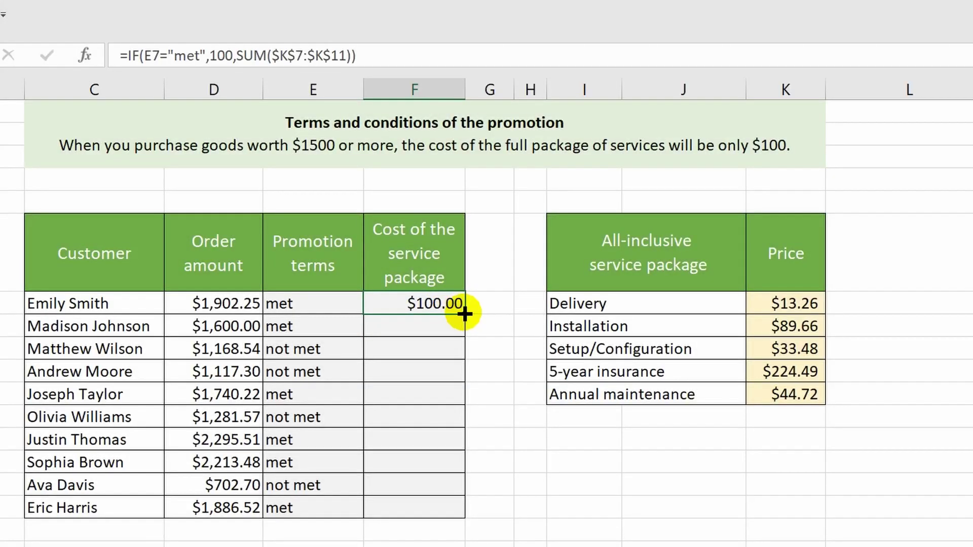
double_click(464, 314)
click(501, 510)
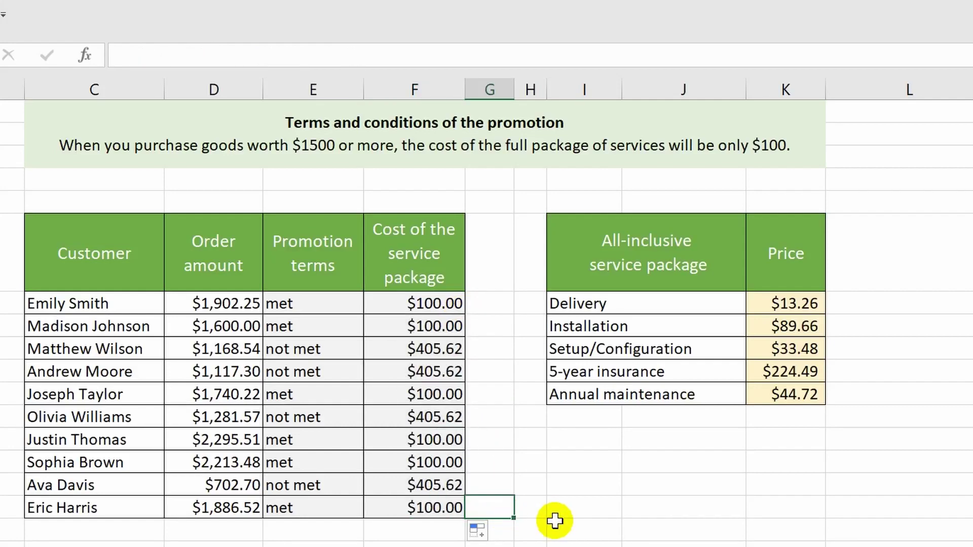
click(534, 527)
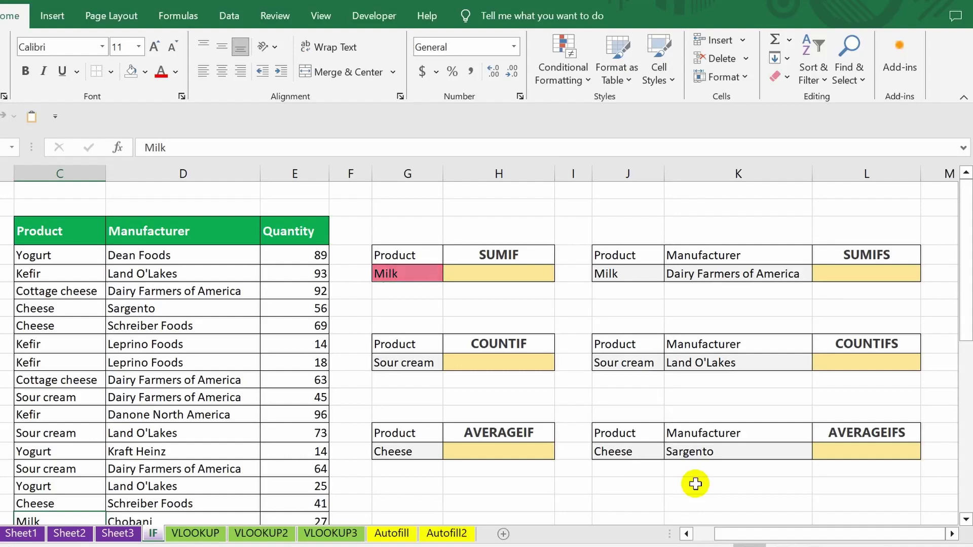
Begin a SUMIF formula in cell H5 with the Product column cells C4:C39 as the range.
click(471, 274)
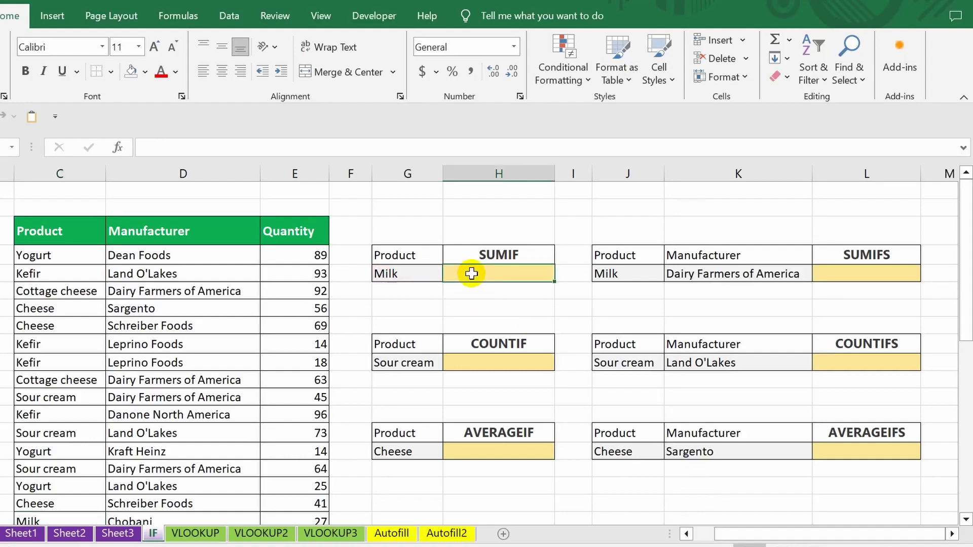
text(=s)
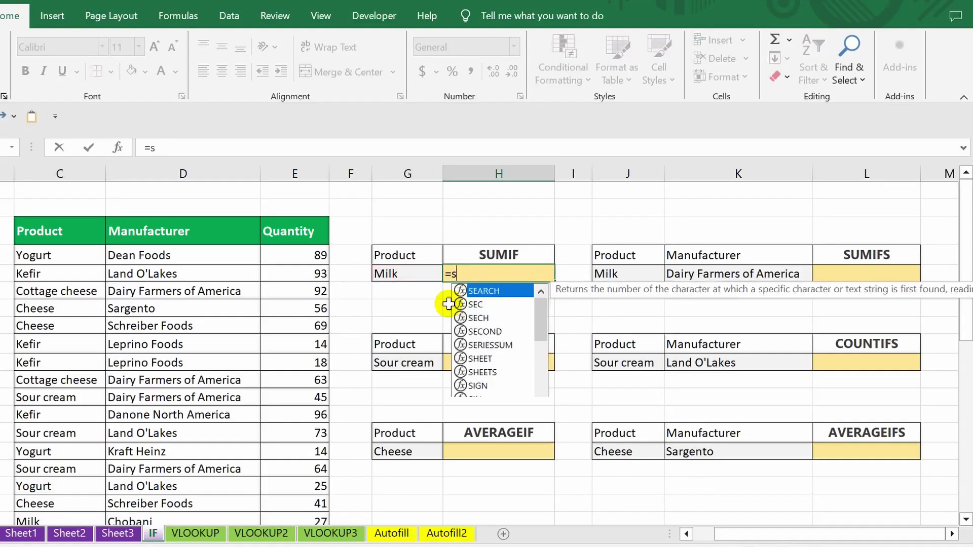
text(um)
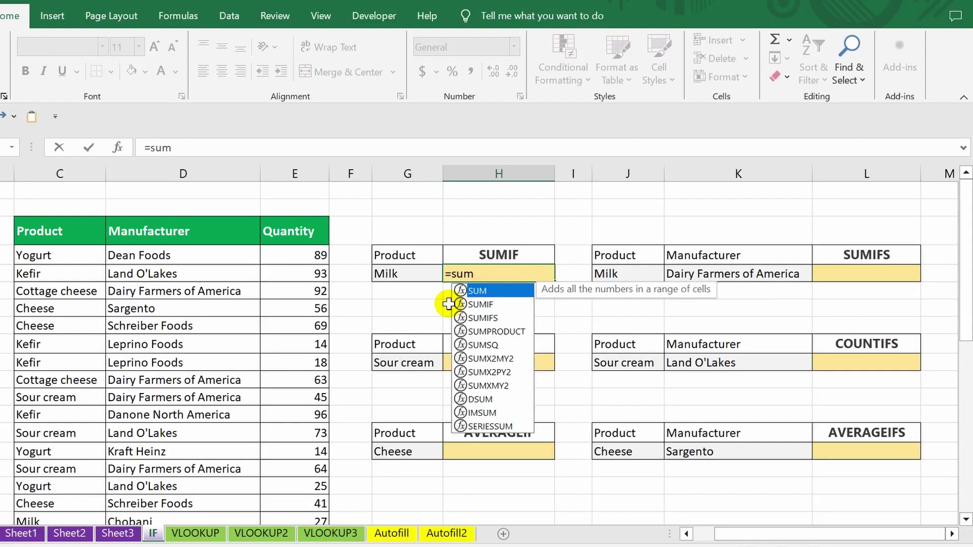
text(i)
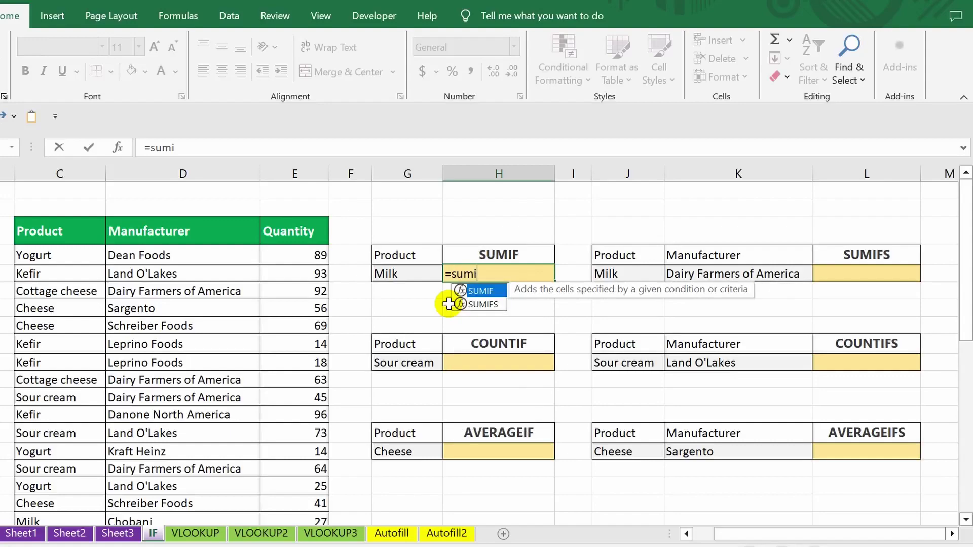
key(Tab)
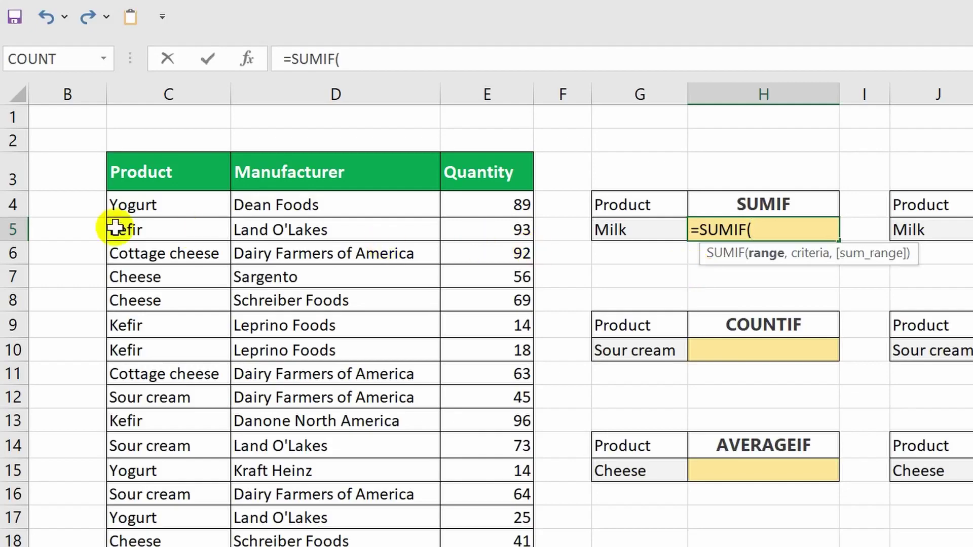
click(142, 202)
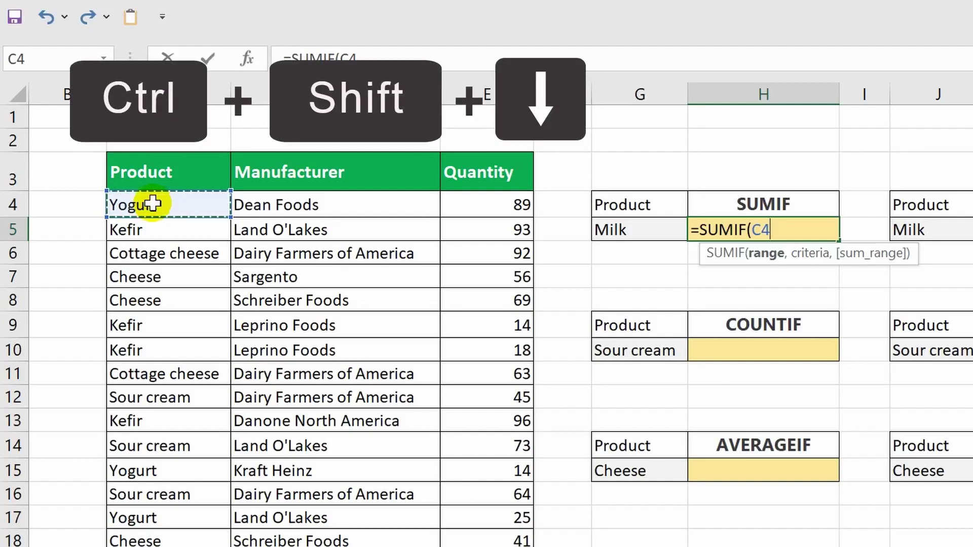
key(ctrl+shift+Down)
scroll(152, 203, up, 7)
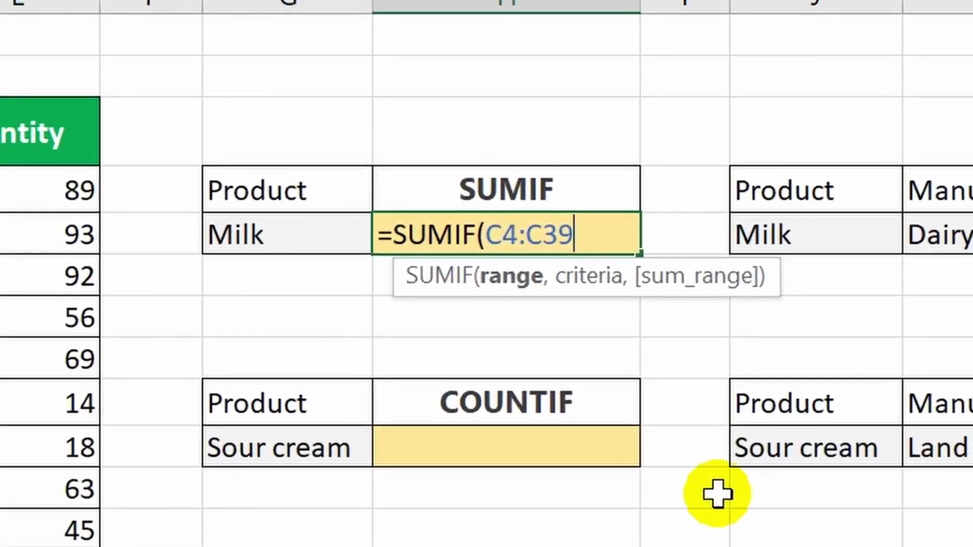
Complete the SUMIF formula in H5 with G5 as the criteria and E4:E39 as the sum range.
text(,)
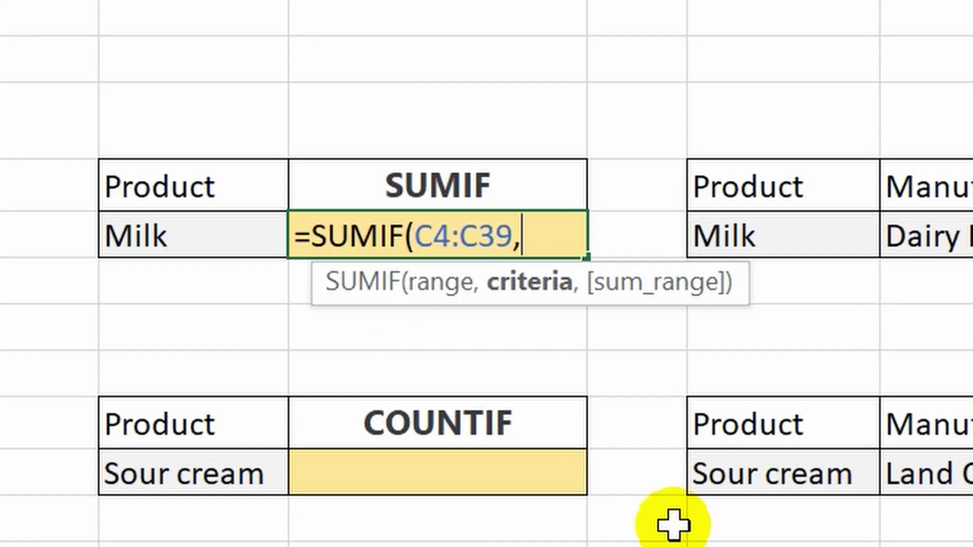
click(144, 230)
text(,)
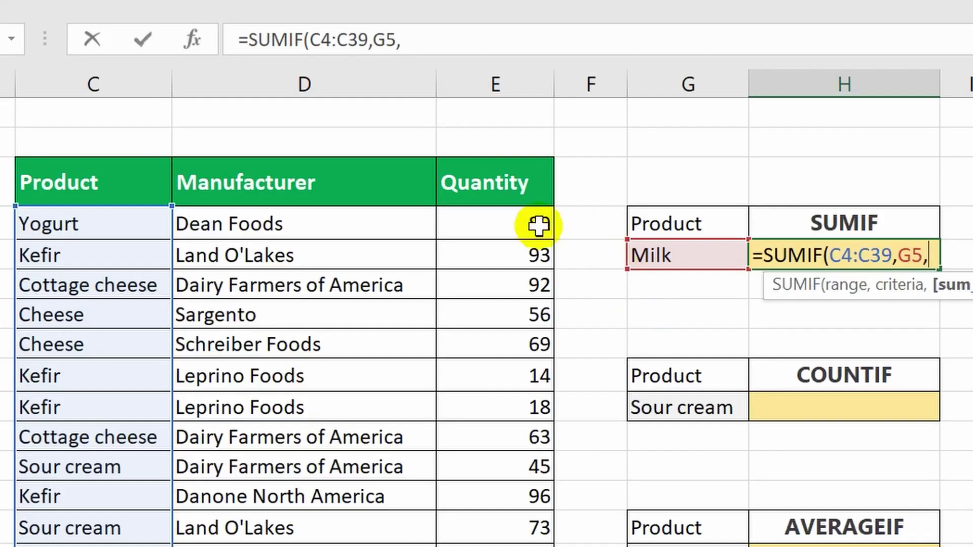
click(495, 219)
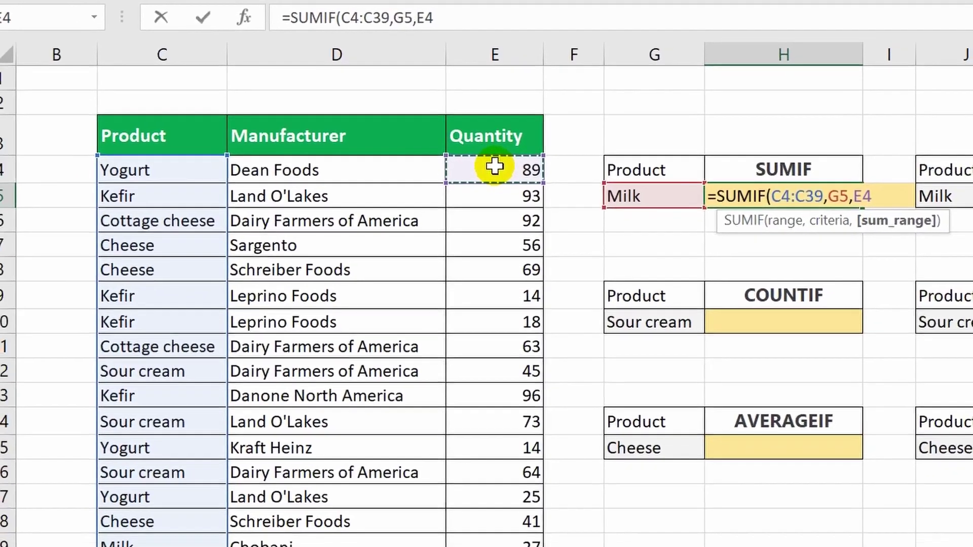
key(ctrl+shift+Down)
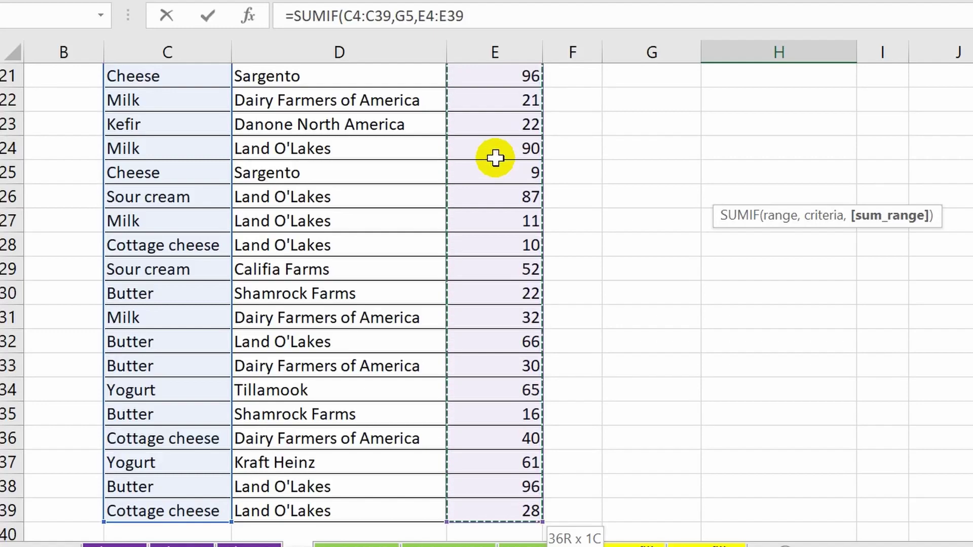
key(Return)
scroll(507, 158, up, 2)
click(727, 189)
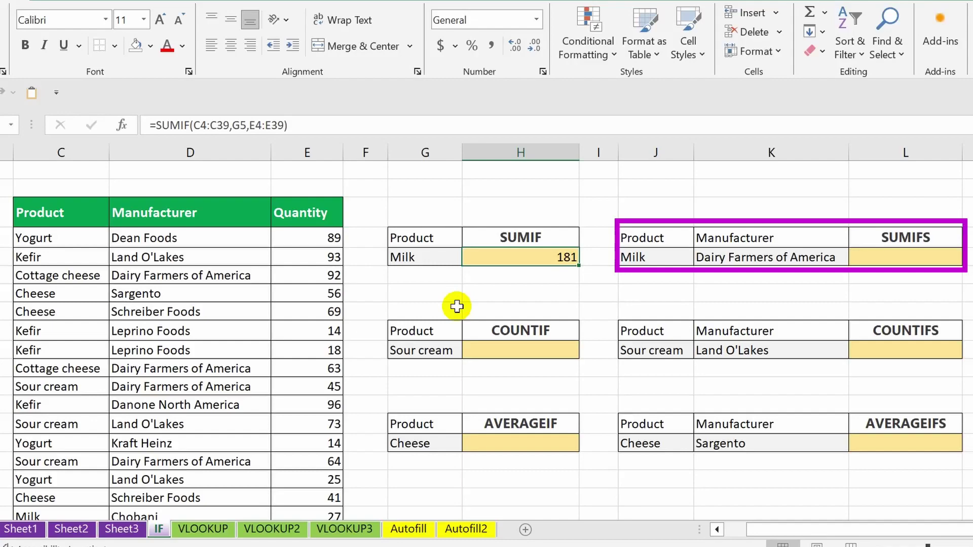
Begin a SUMIFS formula in cell L5 with the Quantity cells E4:E39 as the sum range.
key(Right)
key(Right)
key(Right)
key(Right)
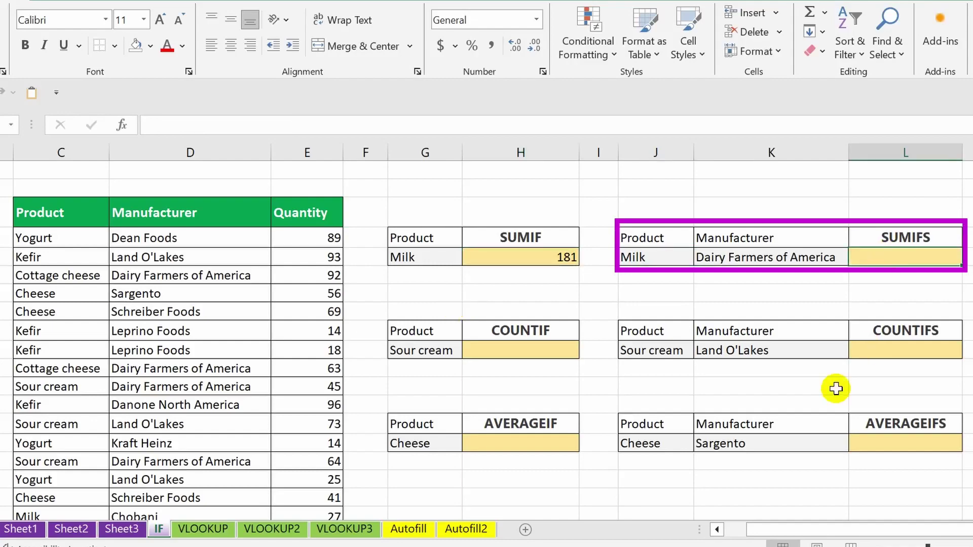
text(=s)
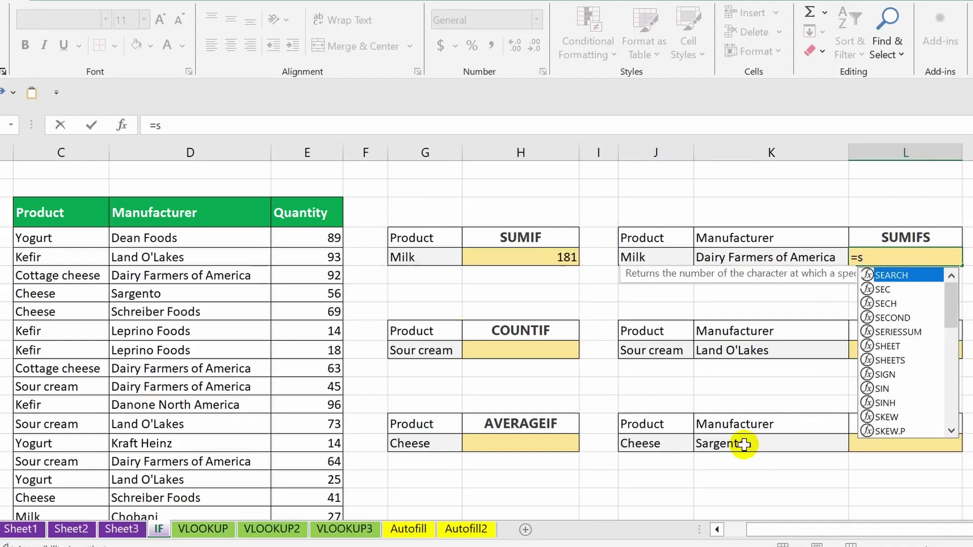
text(umif)
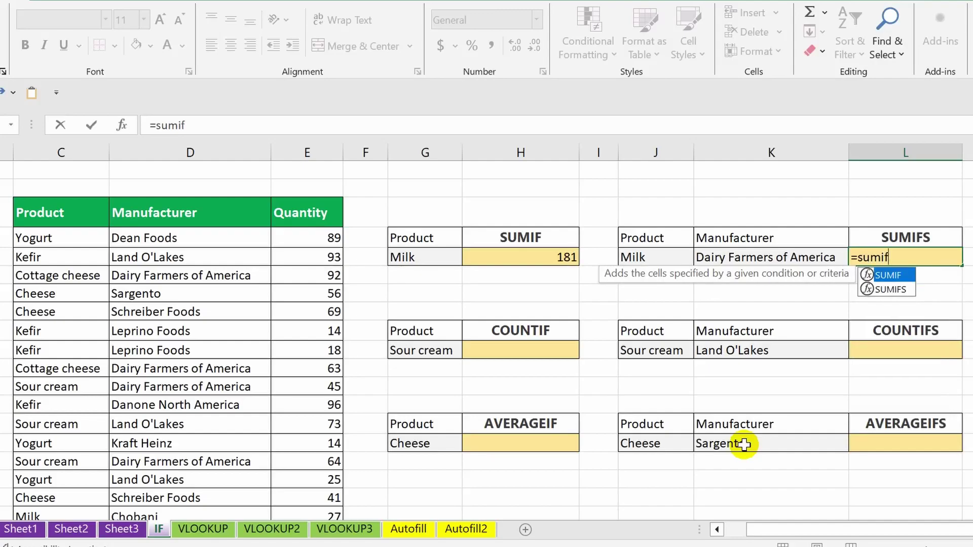
text(s)
key(Tab)
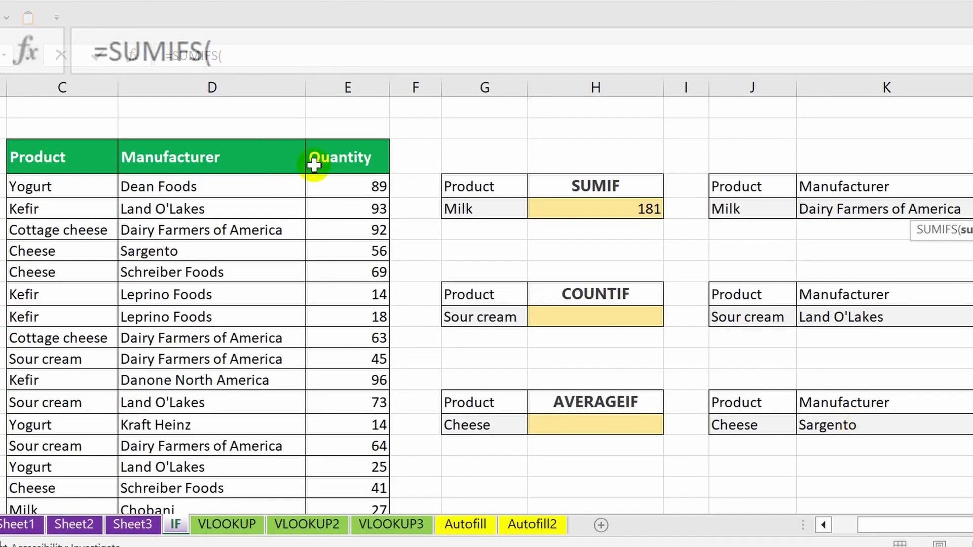
click(335, 184)
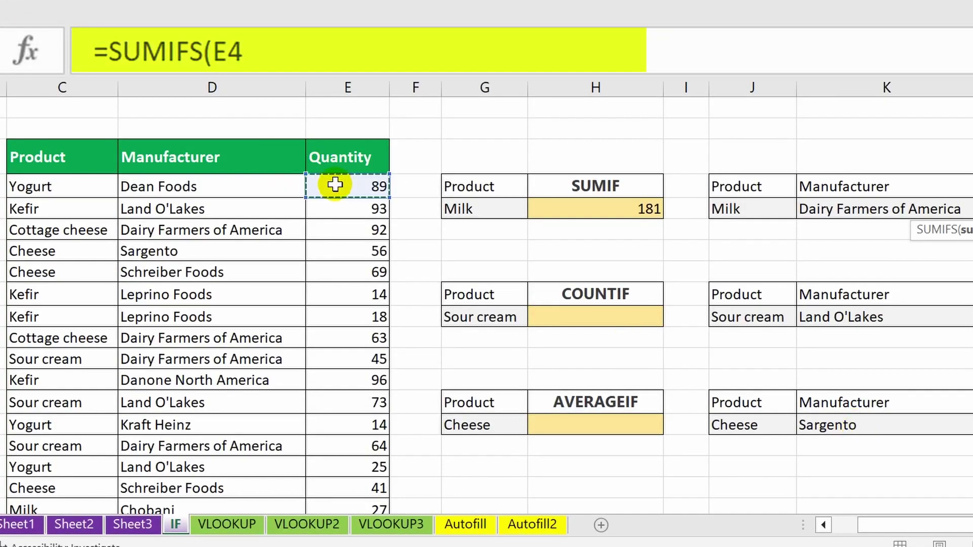
key(ctrl+shift+Down)
text(,)
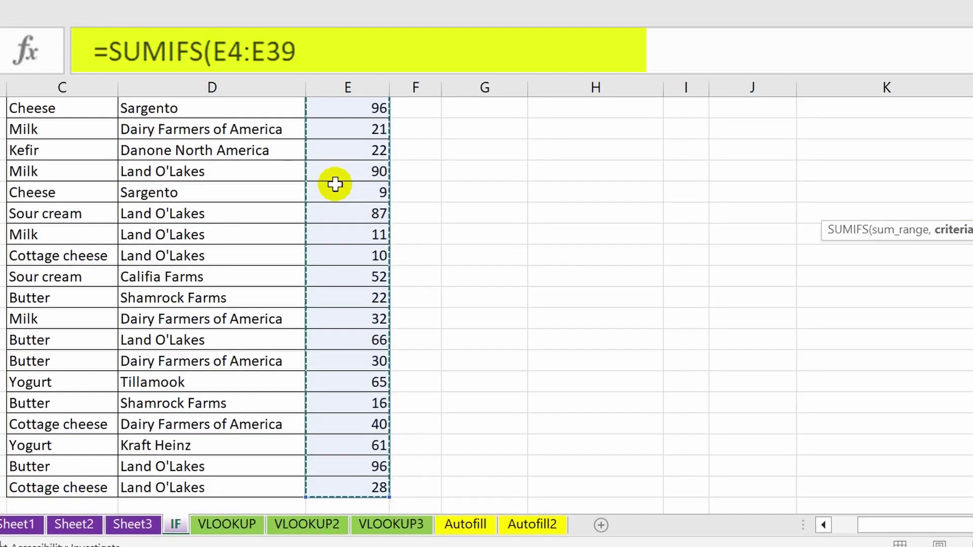
scroll(334, 185, up, 7)
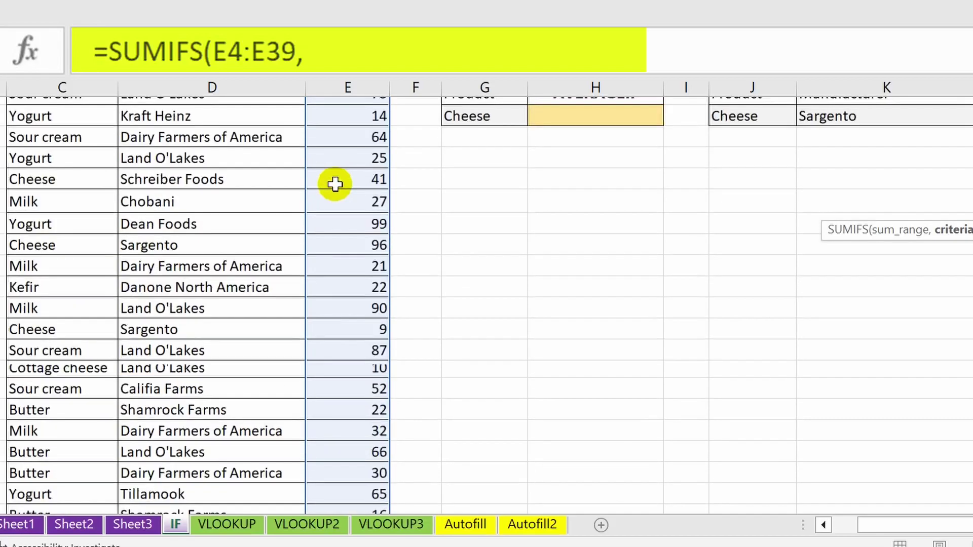
Add C4:C39 as the first criteria range and J5 as its criterion in the SUMIFS formula.
click(31, 184)
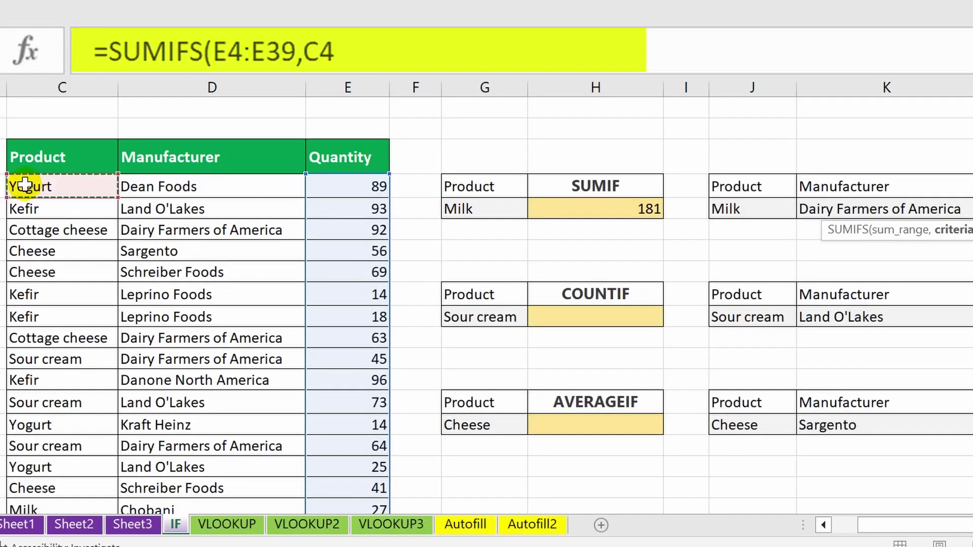
key(ctrl+shift+Down)
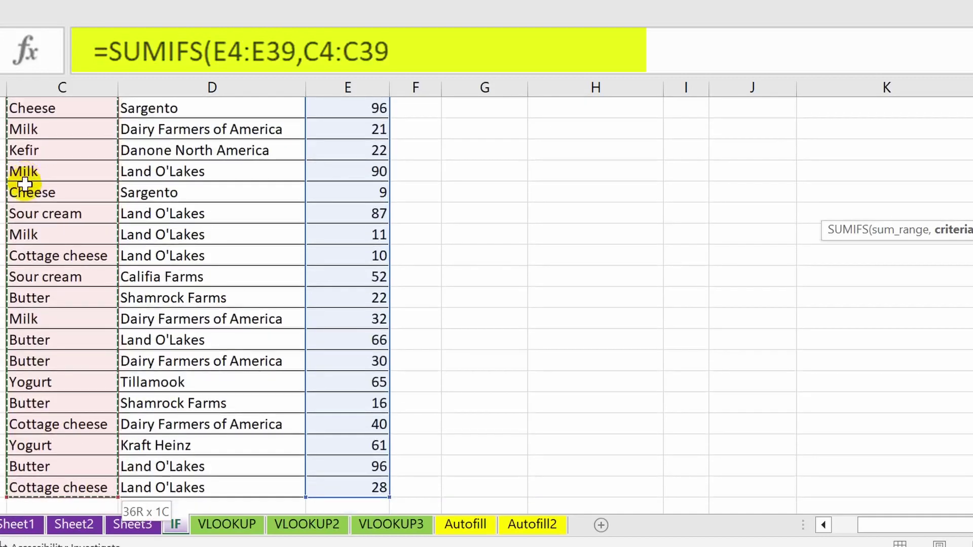
scroll(289, 143, up, 7)
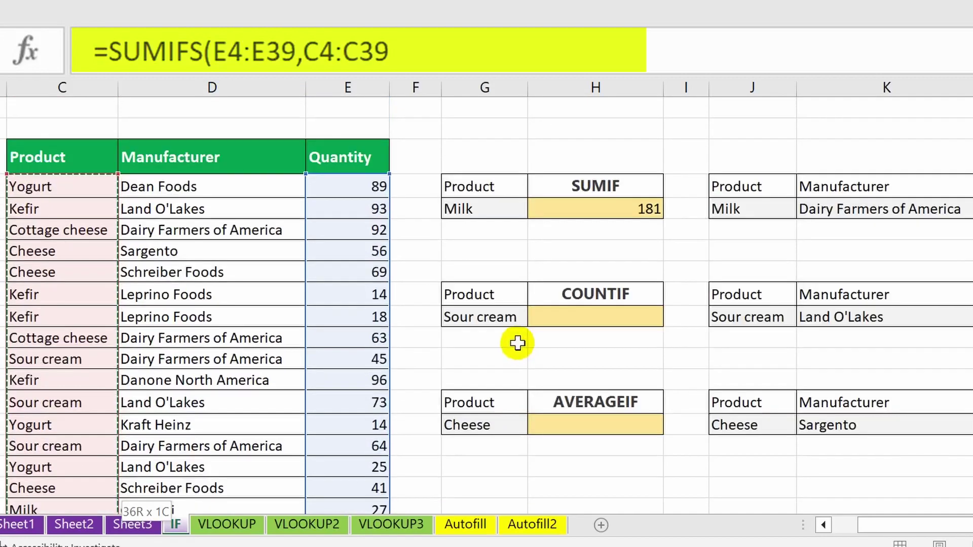
text(,)
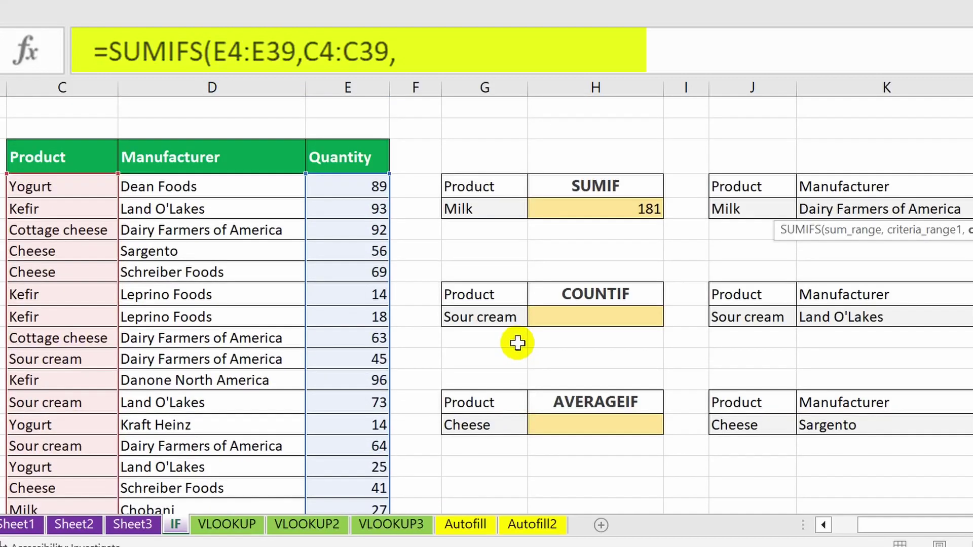
click(734, 207)
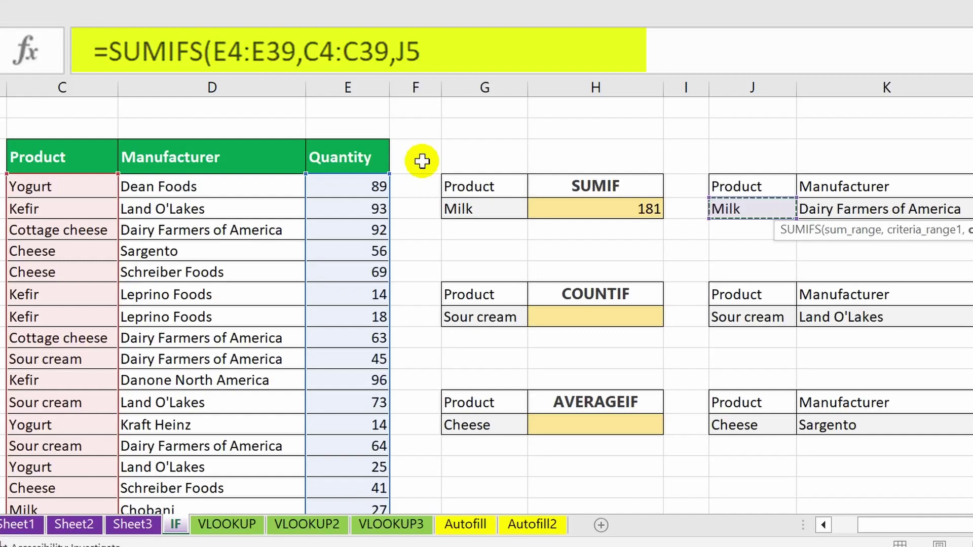
click(446, 37)
text(,)
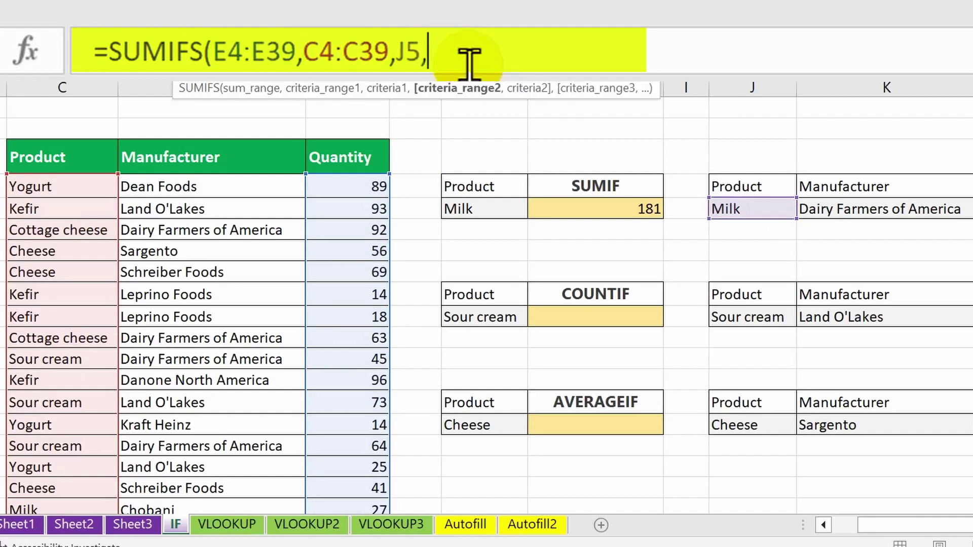
Complete the SUMIFS formula with D4:D39 as the second criteria range and K5 as its criterion.
click(148, 189)
key(ctrl+shift+Down)
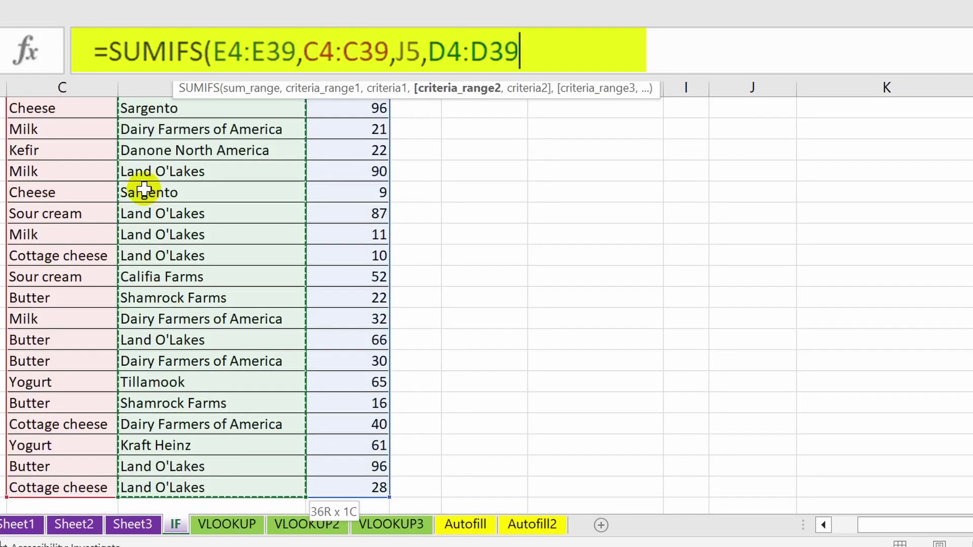
scroll(359, 196, up, 7)
text(,)
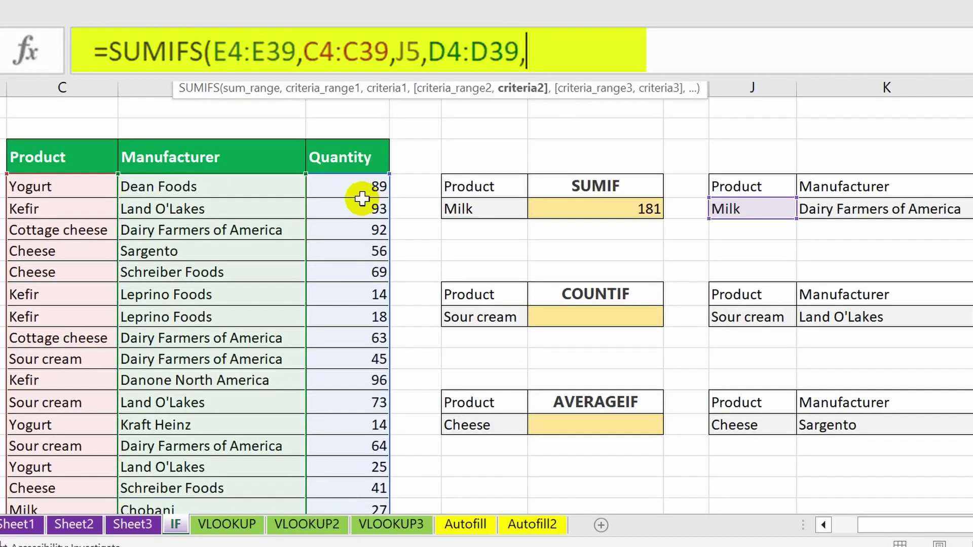
click(861, 207)
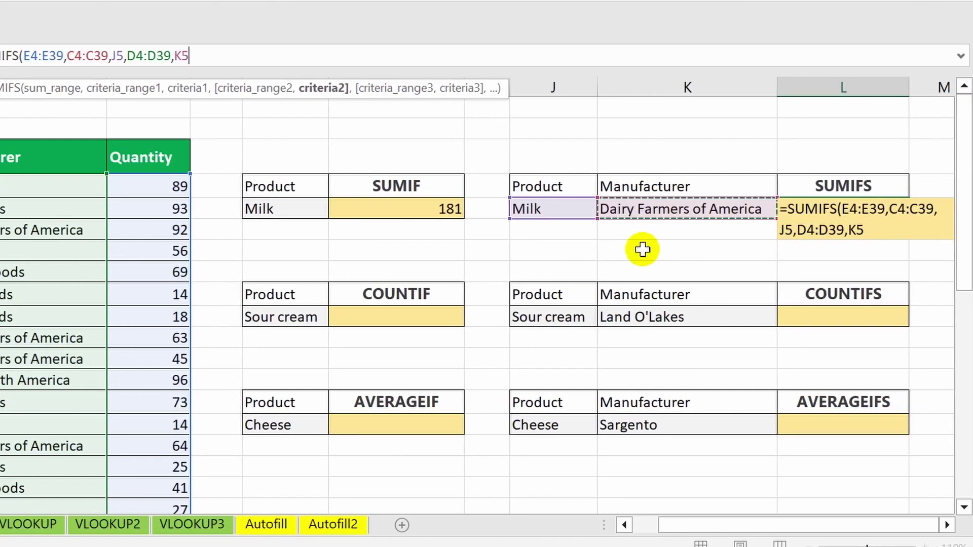
key(Return)
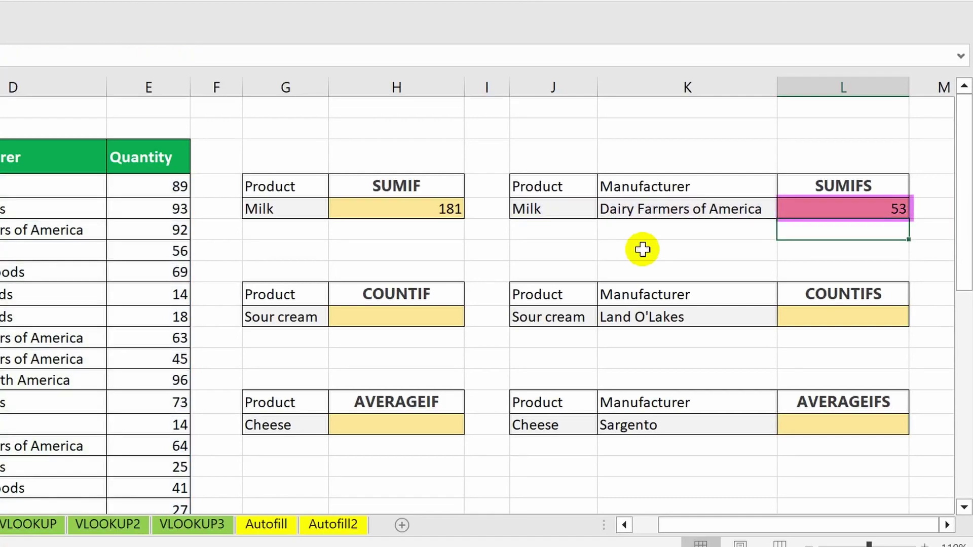
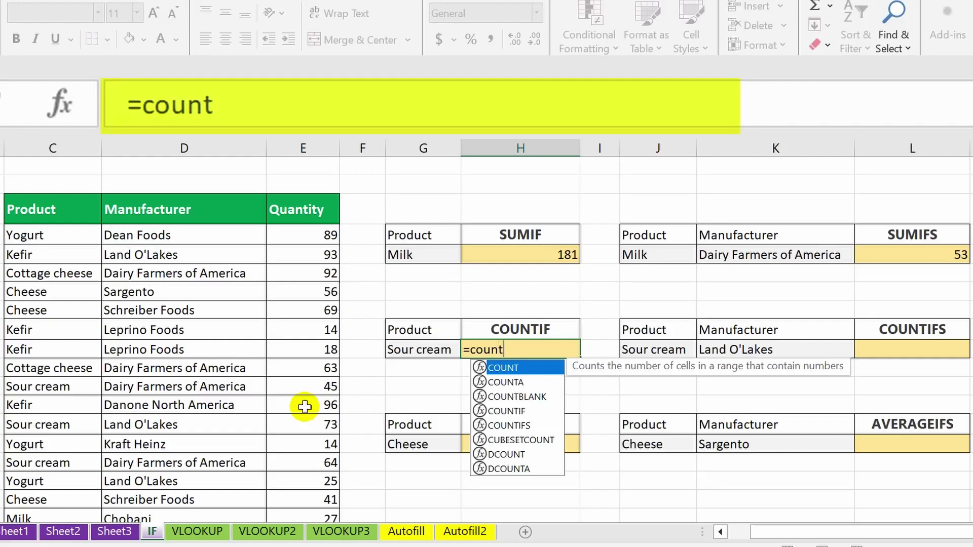
Enter a COUNTIF formula in H10 with C4:C39 as the range and G10 as the criteria.
text(i)
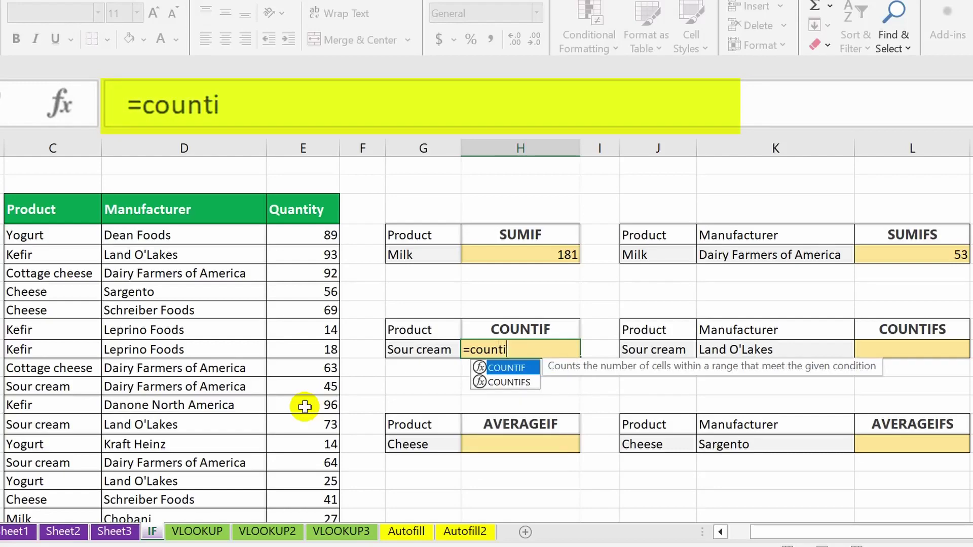
key(Tab)
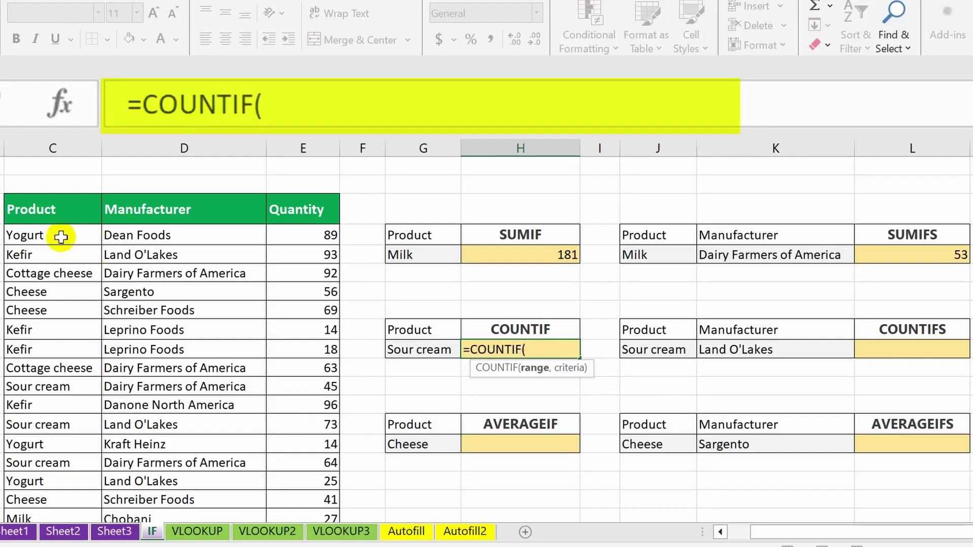
click(30, 236)
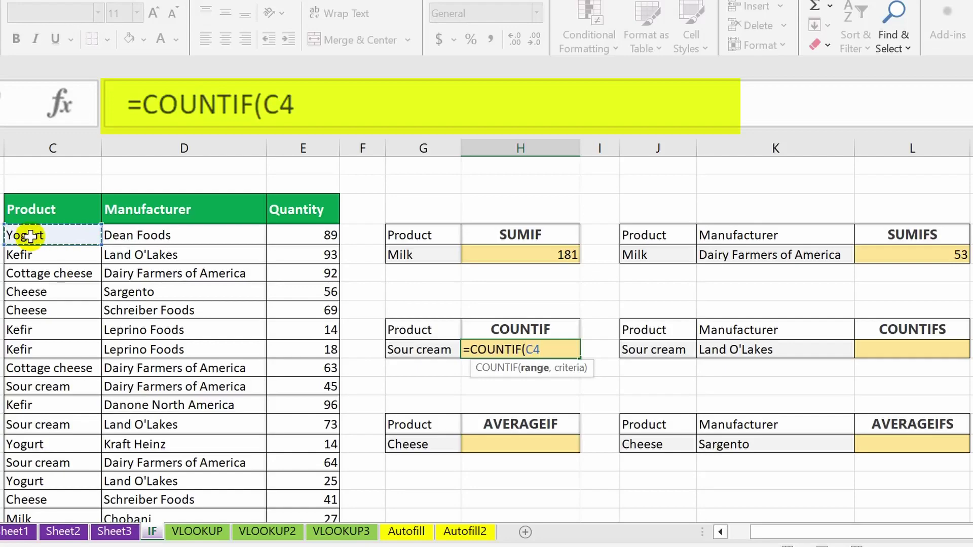
key(ctrl+shift+Down)
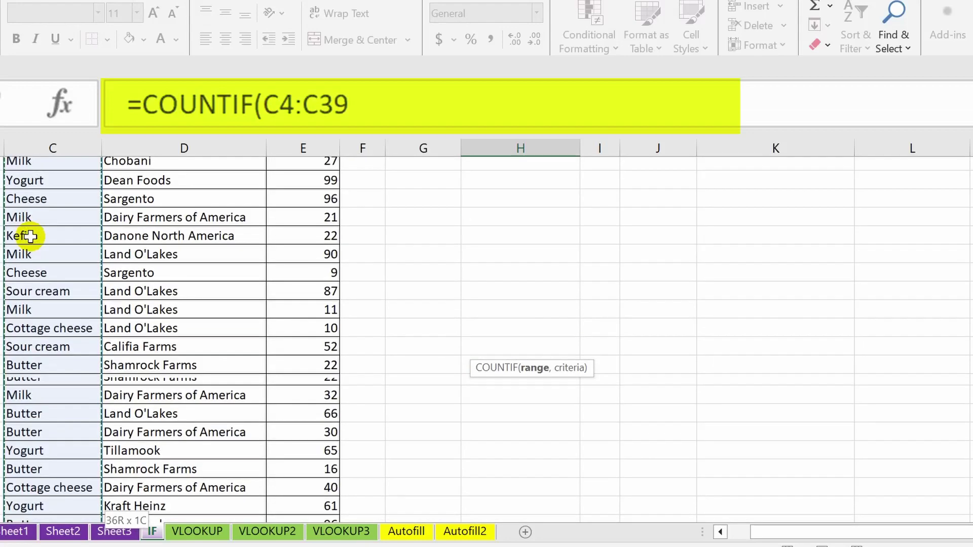
scroll(30, 237, up, 7)
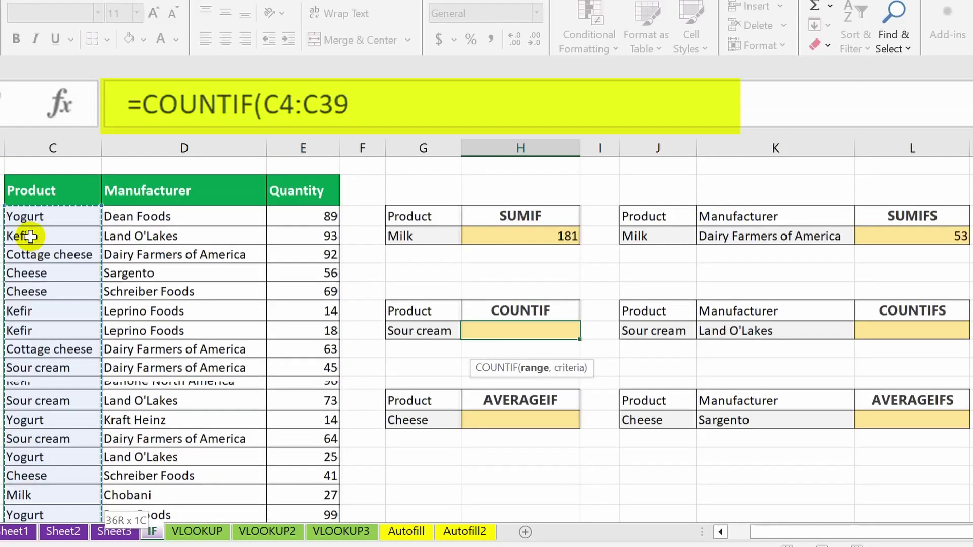
text(,)
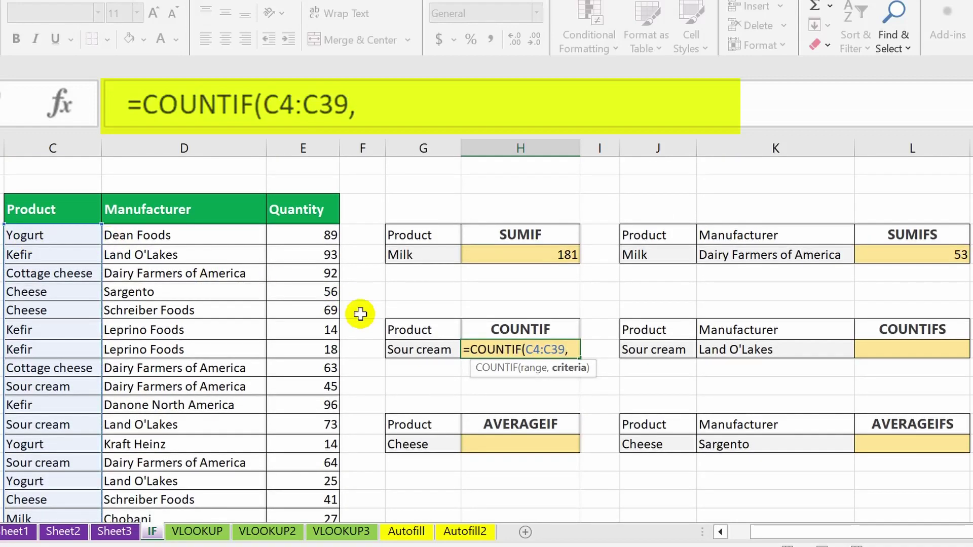
click(409, 347)
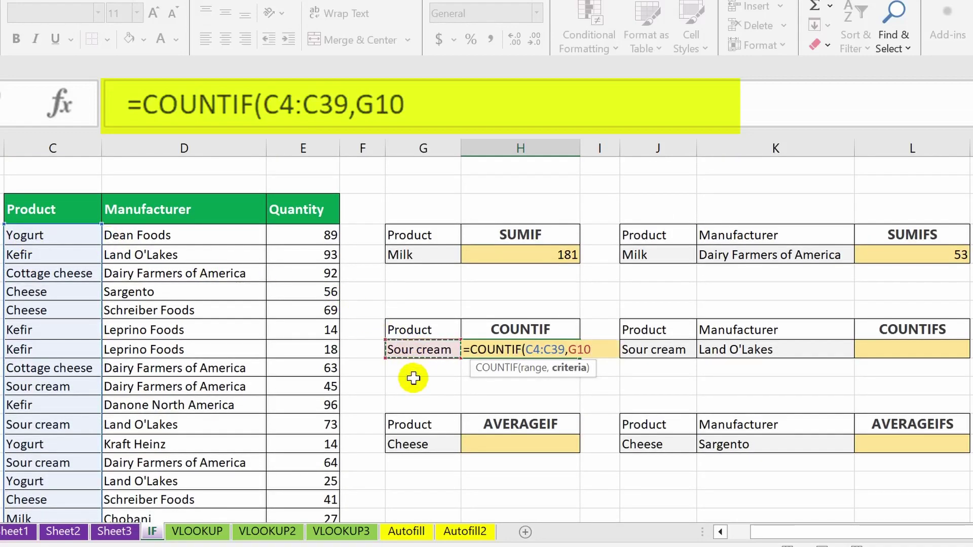
key(Return)
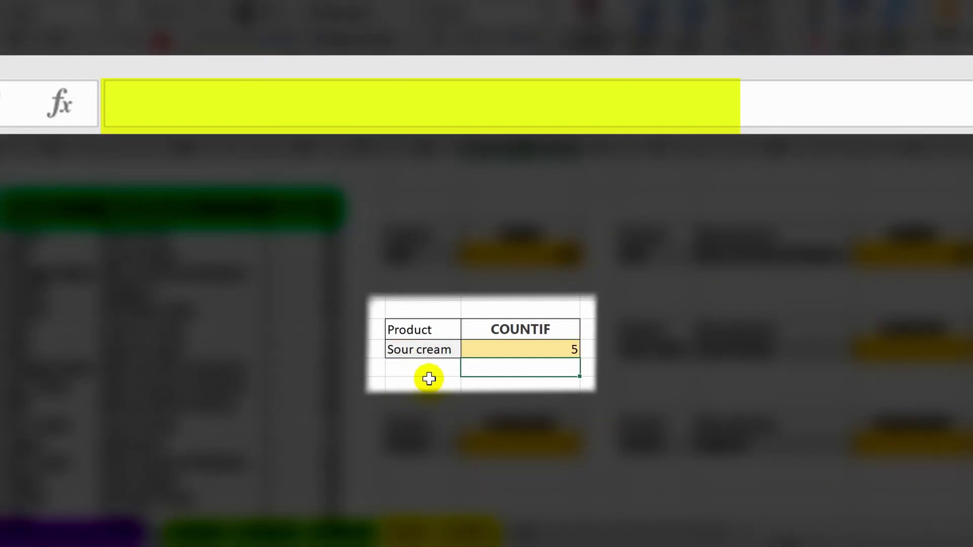
Begin a COUNTIFS formula in L10 with C4:C39 as the first criteria range and J10 as its criterion.
click(887, 348)
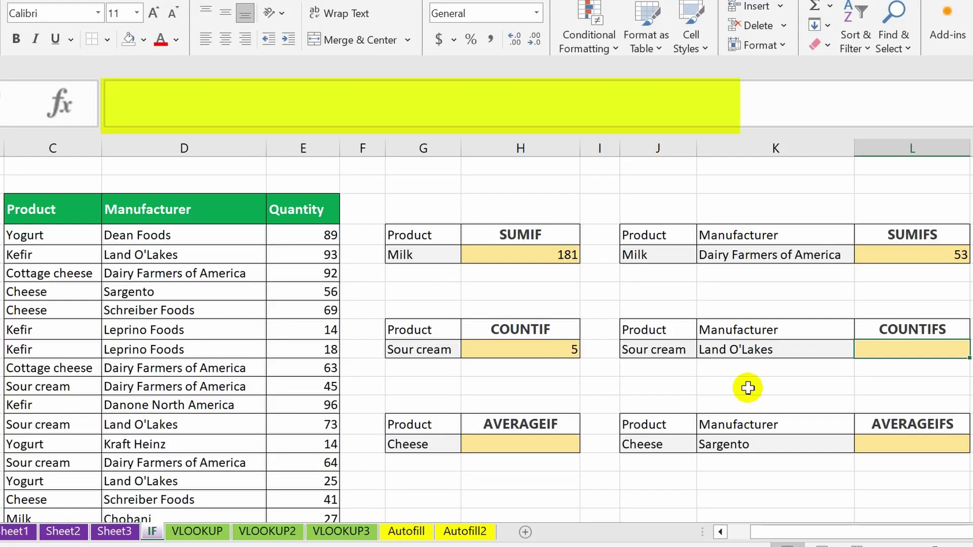
text(=c)
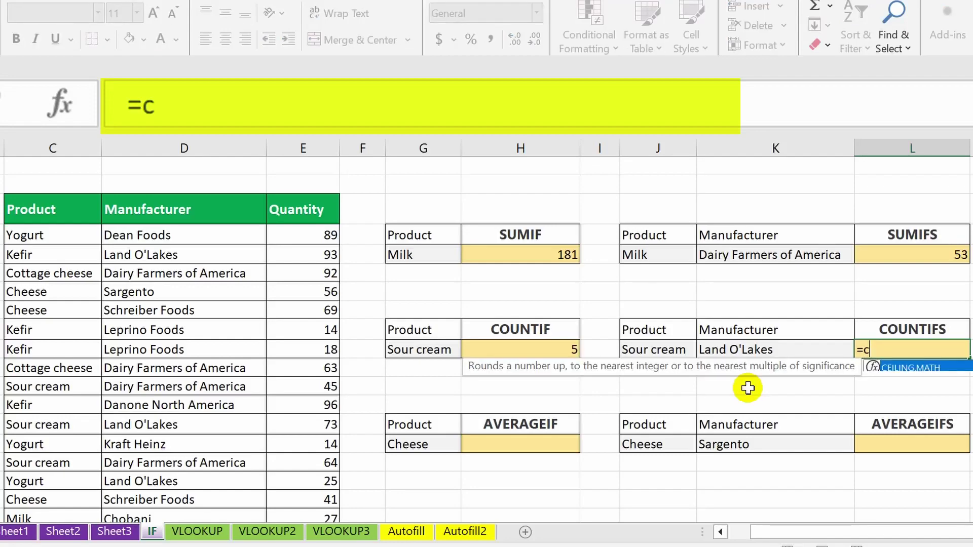
text(oun)
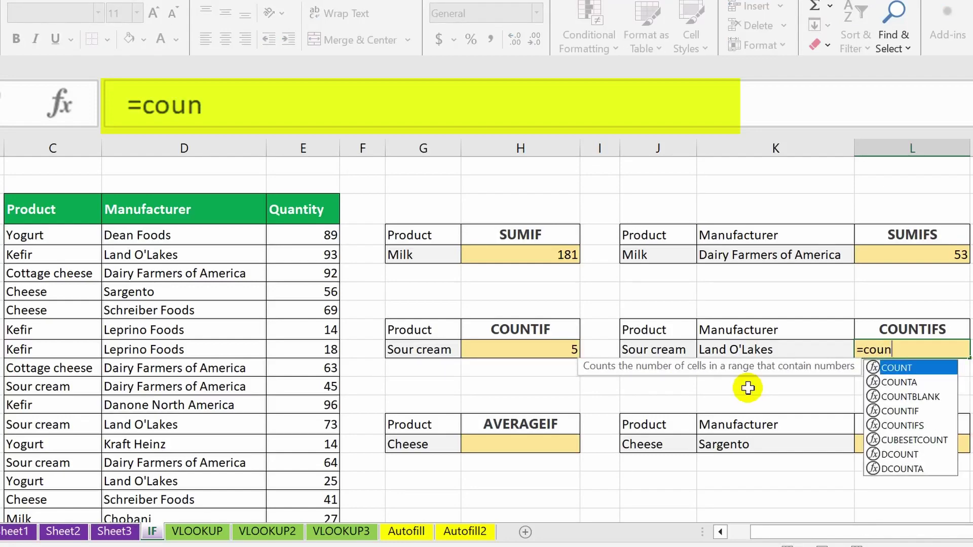
text(ti)
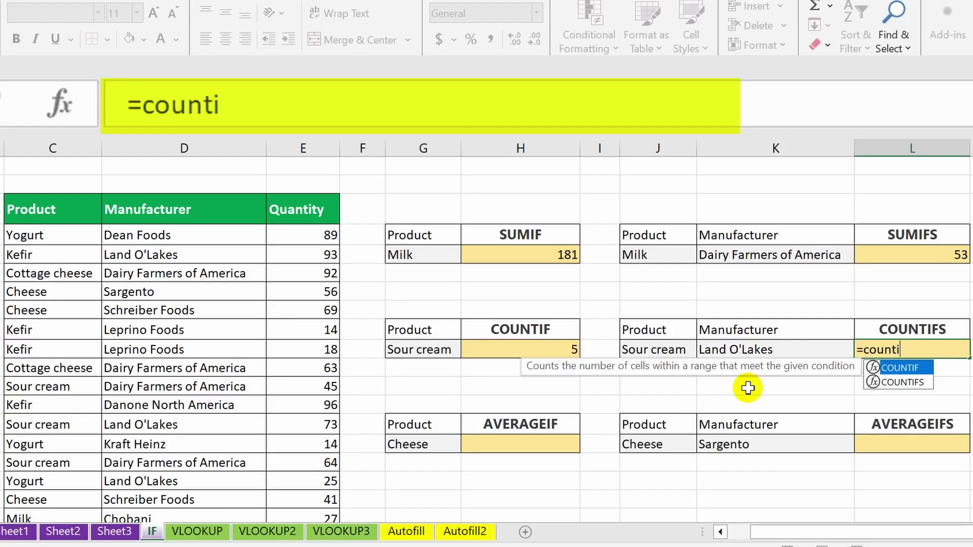
text(fs)
key(Tab)
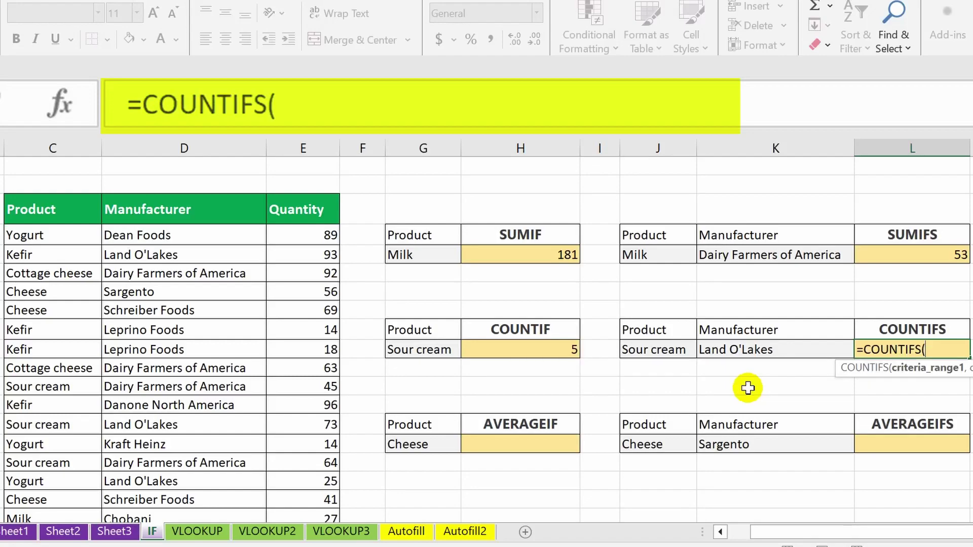
click(40, 233)
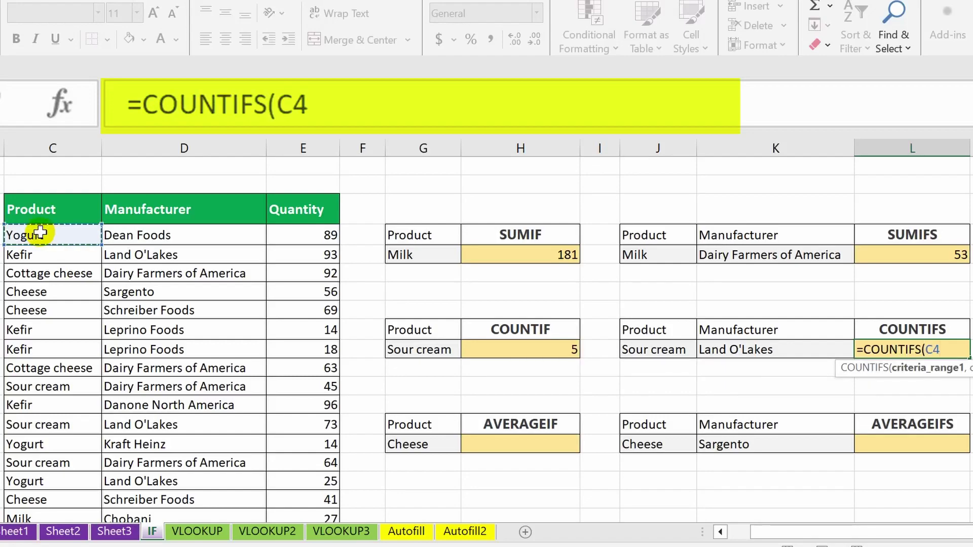
key(ctrl+shift+Down)
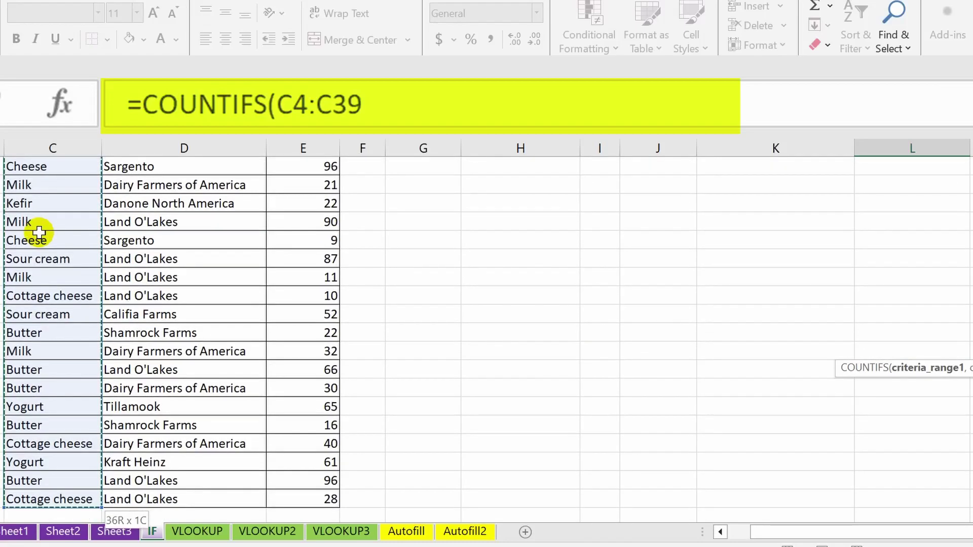
scroll(20, 227, up, 6)
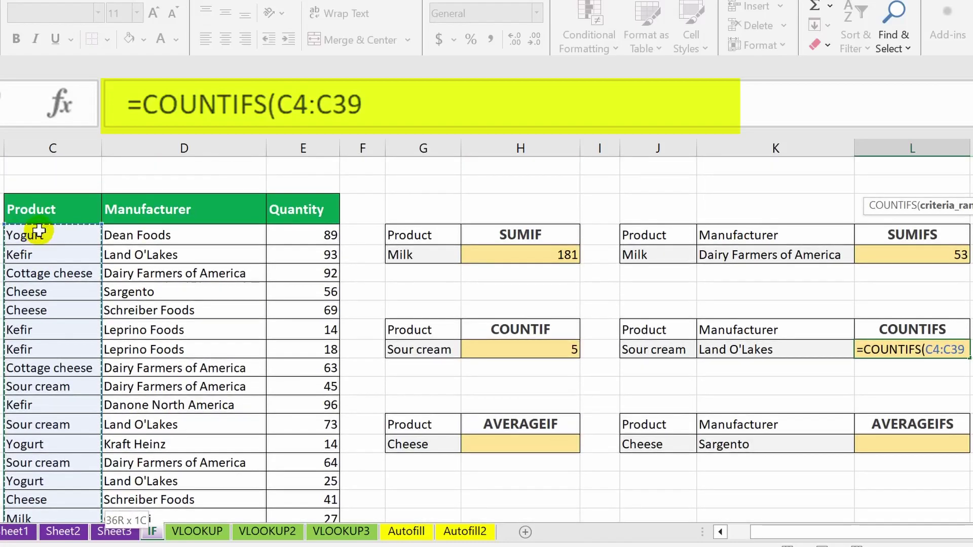
text(,)
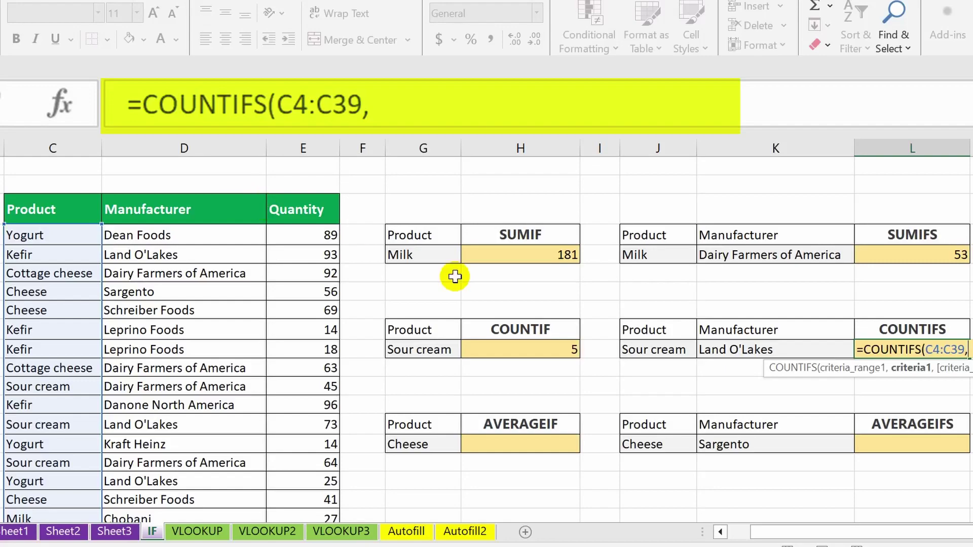
click(649, 349)
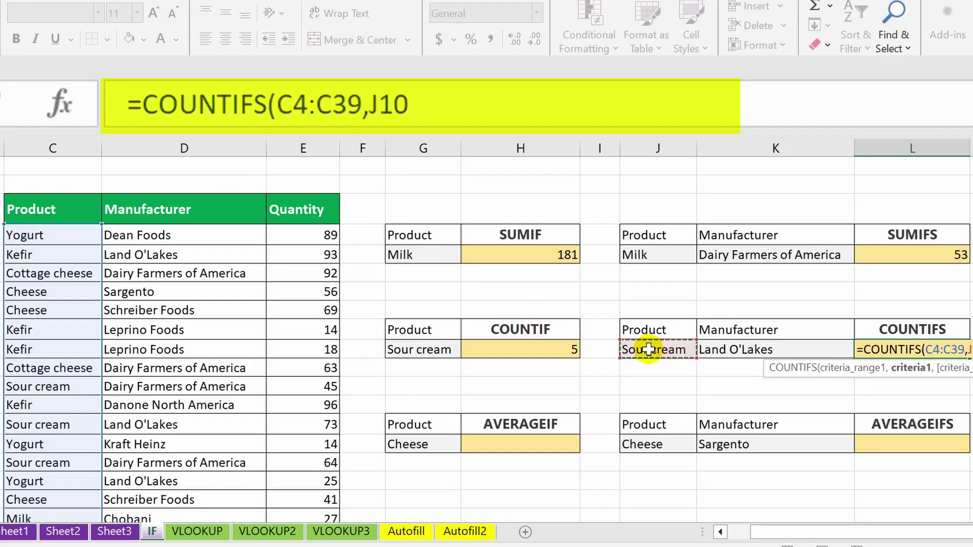
text(,)
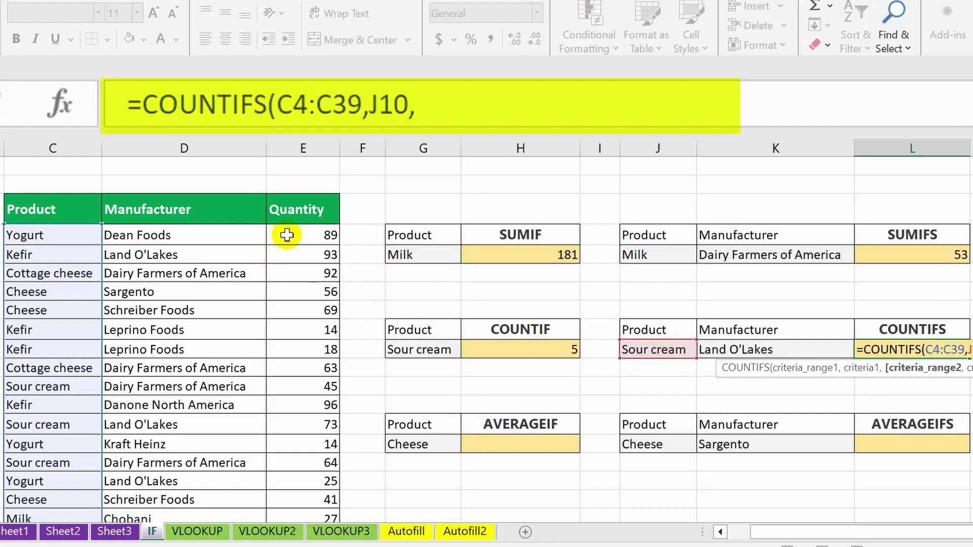
Complete the COUNTIFS formula with D4:D39 as the second criteria range and K10 as its criterion.
click(205, 234)
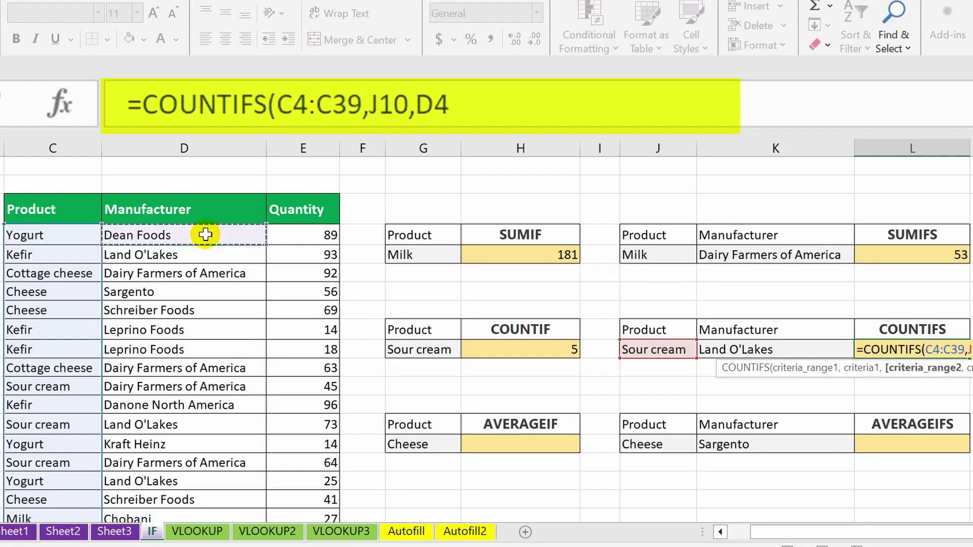
key(ctrl+shift+Down)
scroll(205, 234, up, 7)
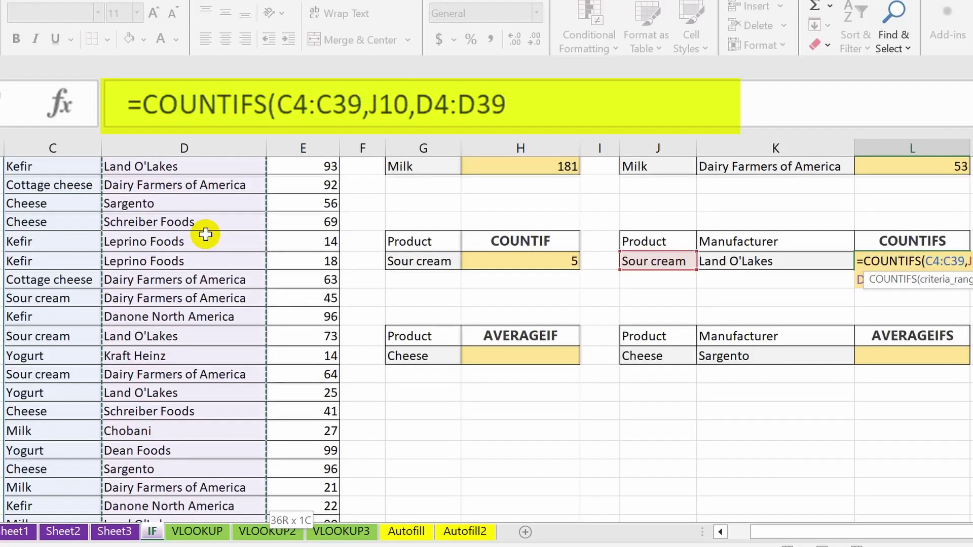
text(,)
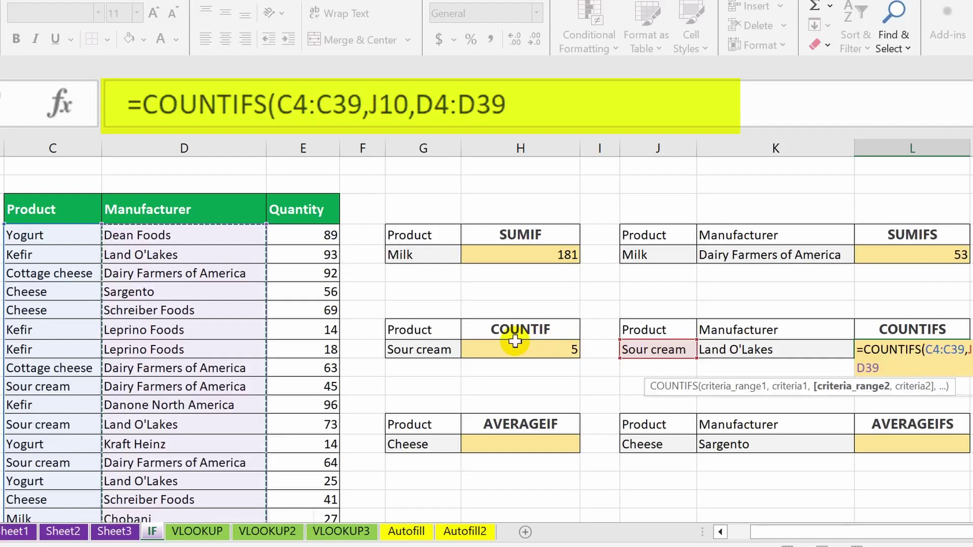
click(728, 350)
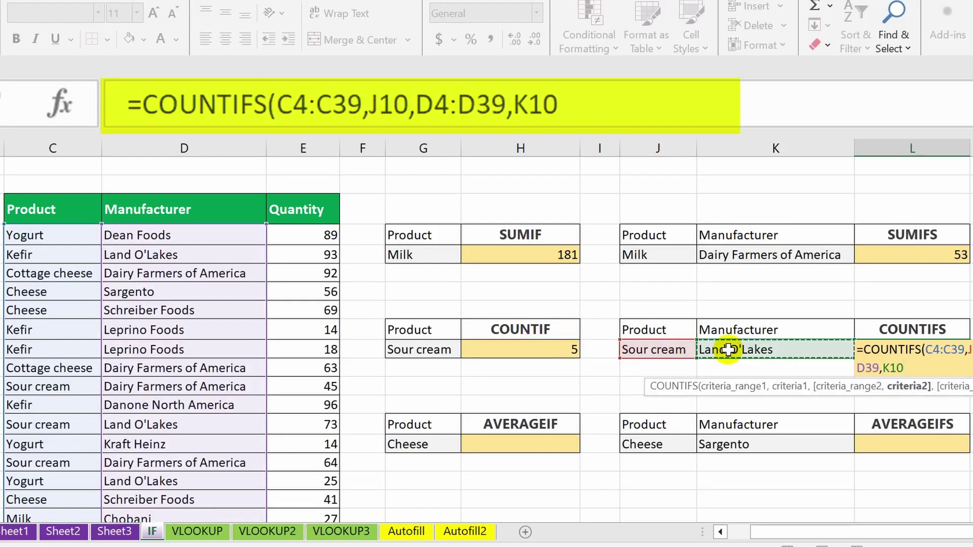
key(Return)
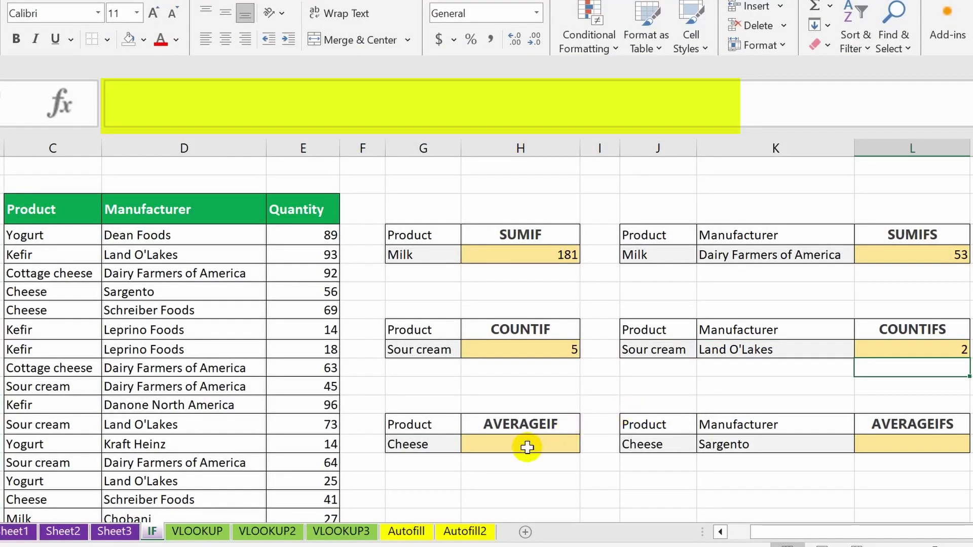
Begin an AVERAGEIF formula in H15 with the Product cells C4:C39 as the range.
click(522, 445)
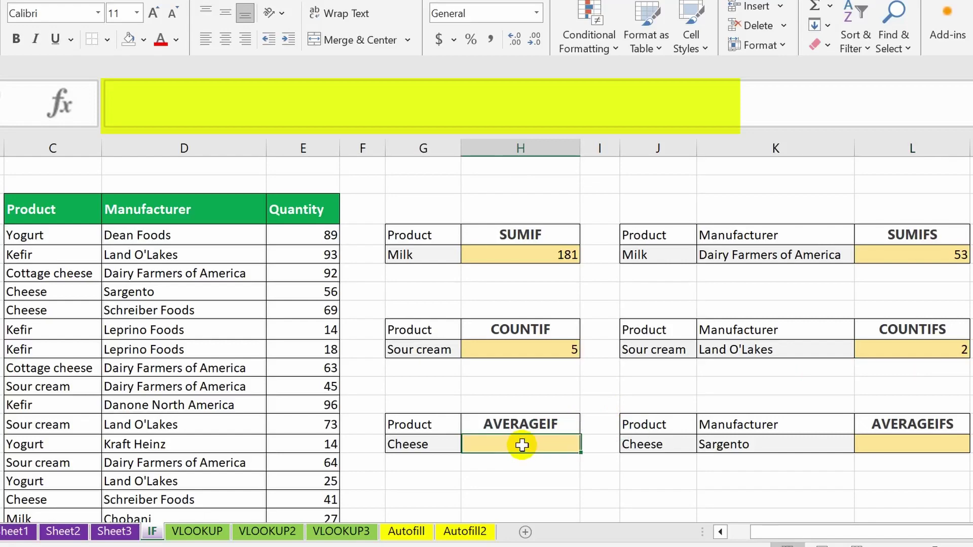
text(=)
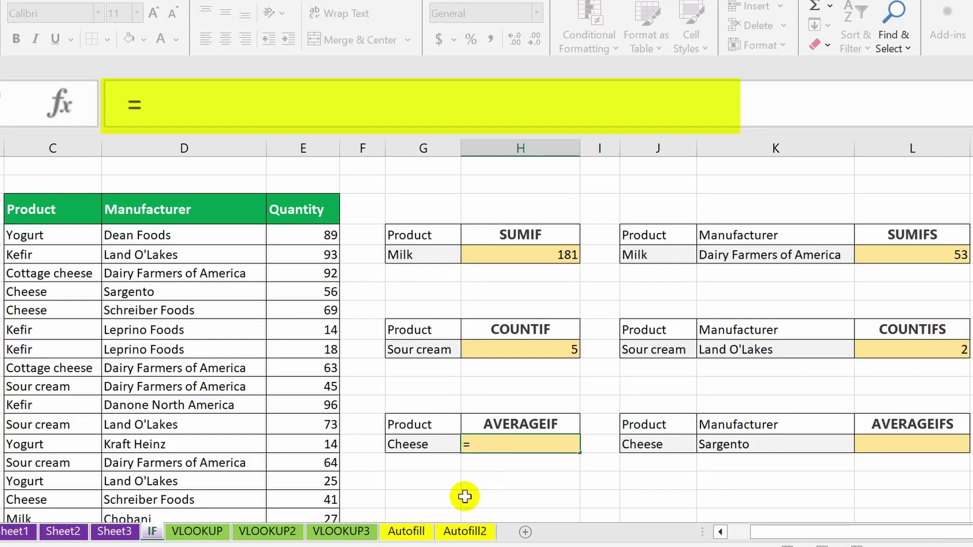
text(ave)
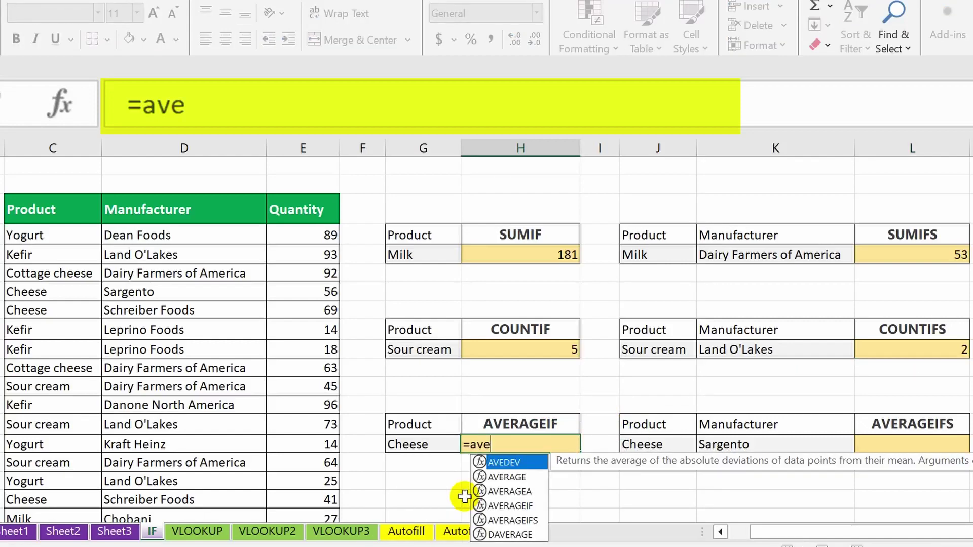
text(r)
click(500, 492)
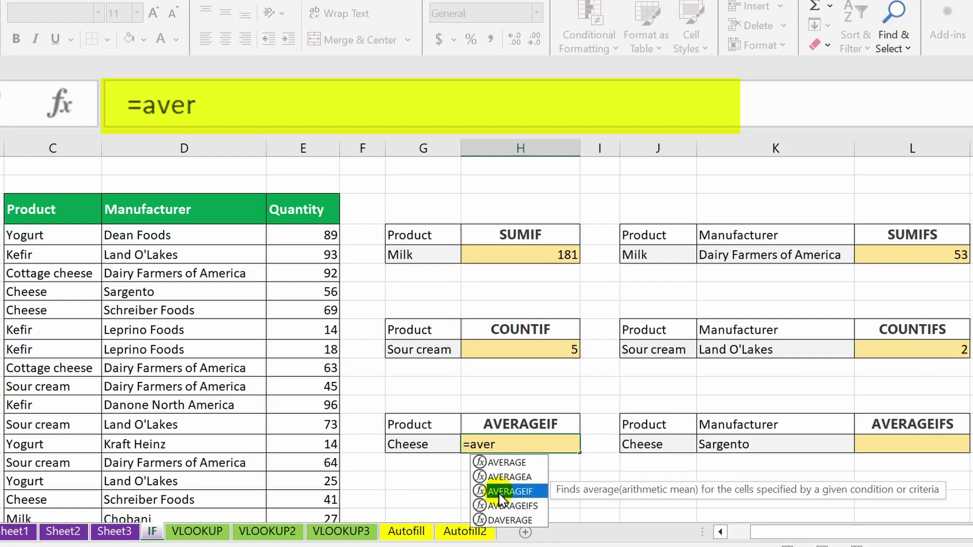
double_click(501, 491)
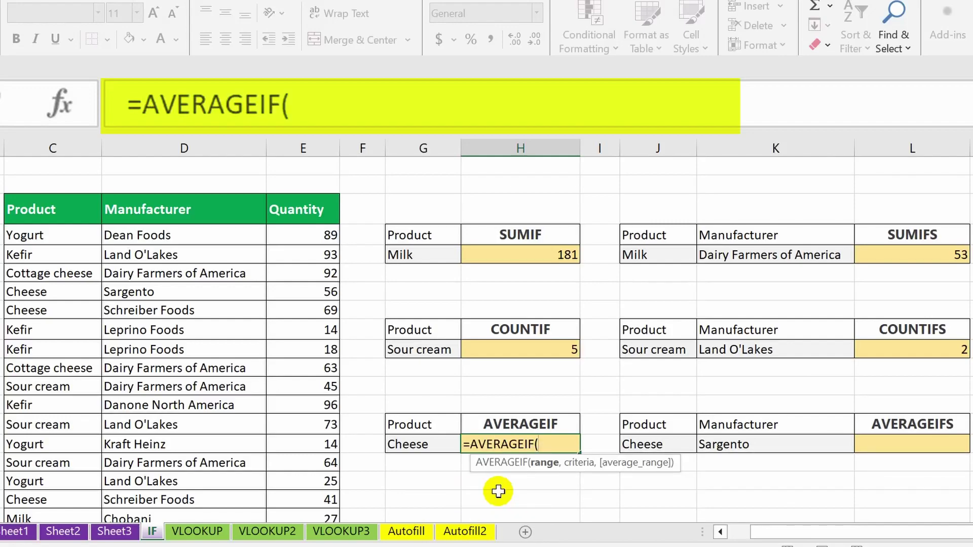
click(24, 234)
key(ctrl+shift+Down)
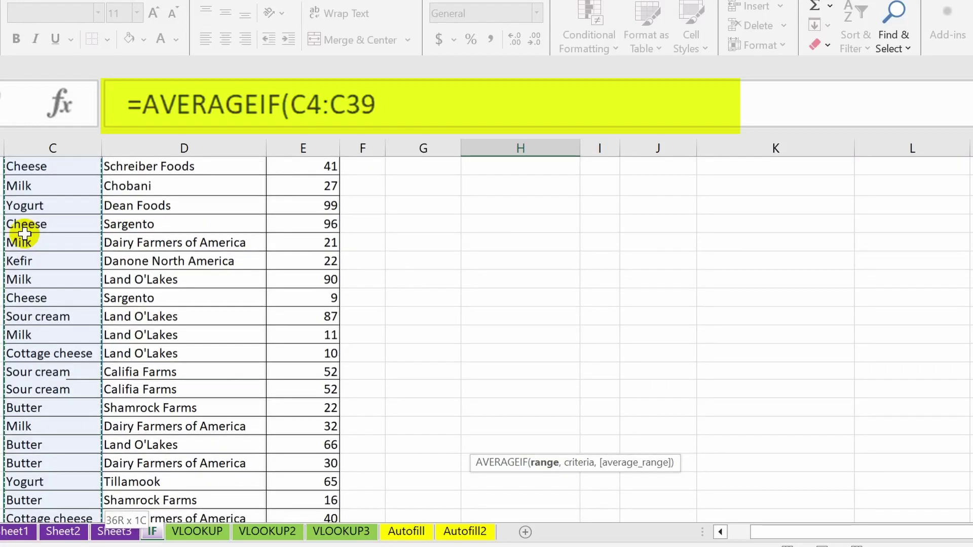
scroll(24, 233, up, 7)
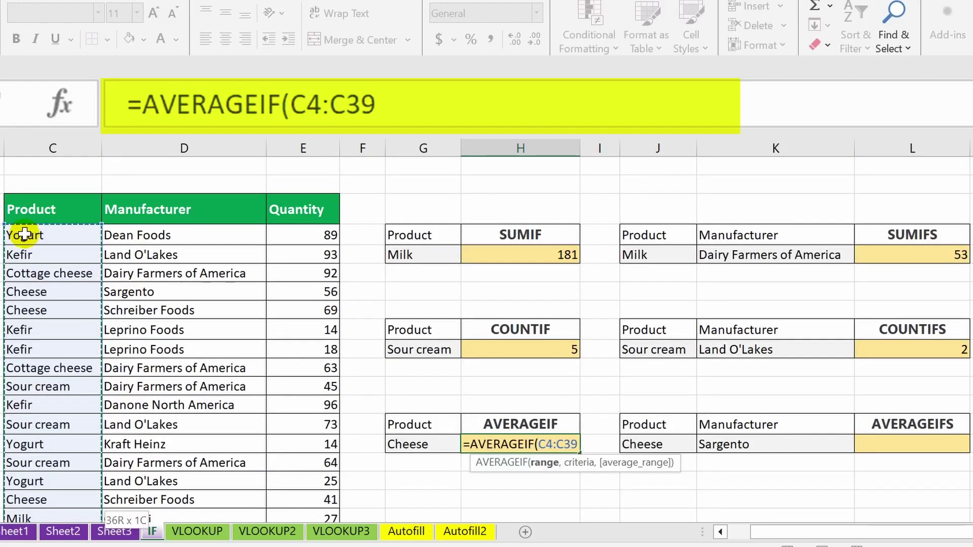
text(,)
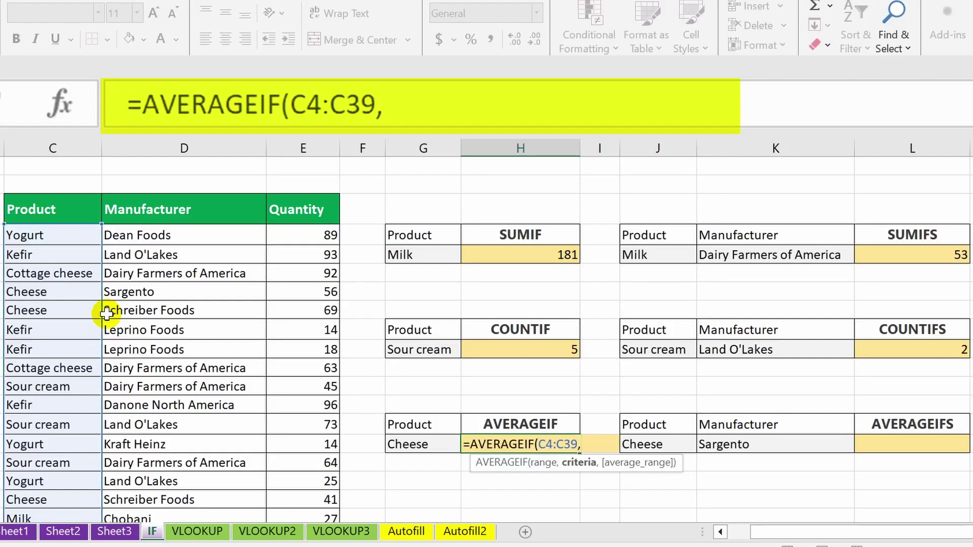
Complete the AVERAGEIF formula with G15 as the criteria and the Quantity cells E4:E39 as the average range.
click(422, 445)
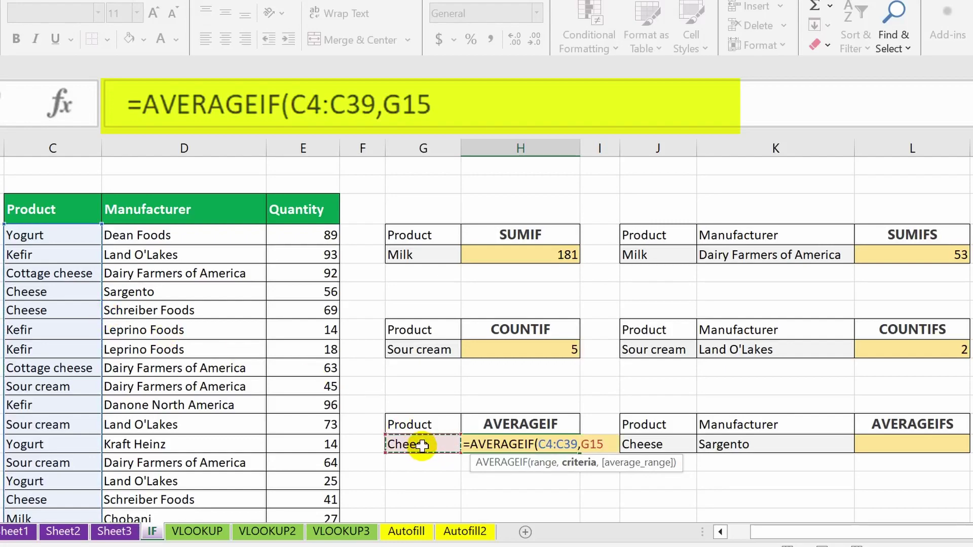
text(,)
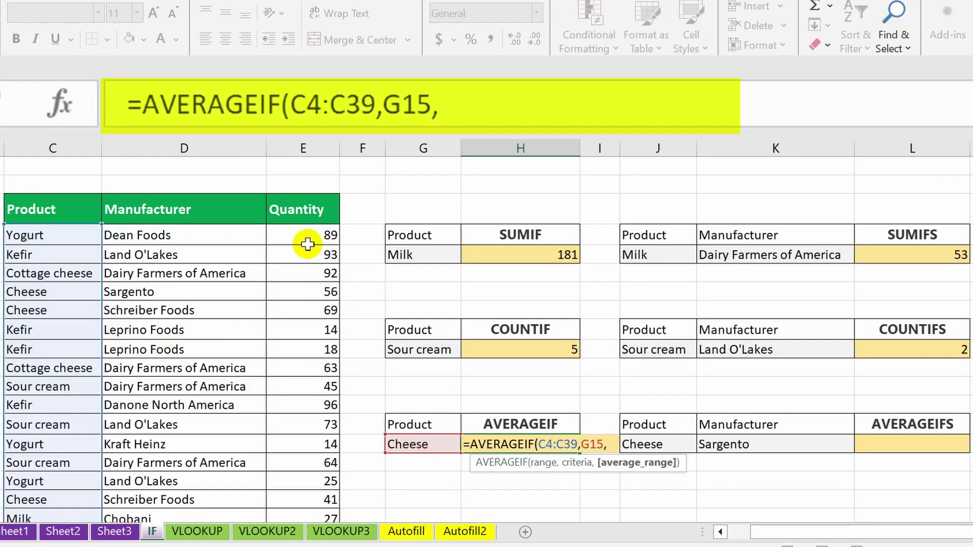
click(300, 233)
key(ctrl+shift+Down)
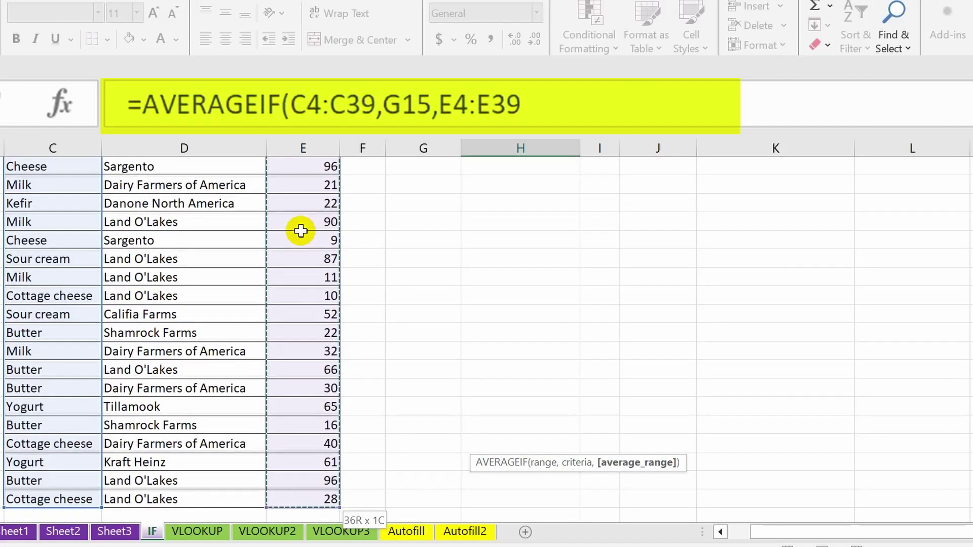
scroll(301, 231, up, 6)
key(Return)
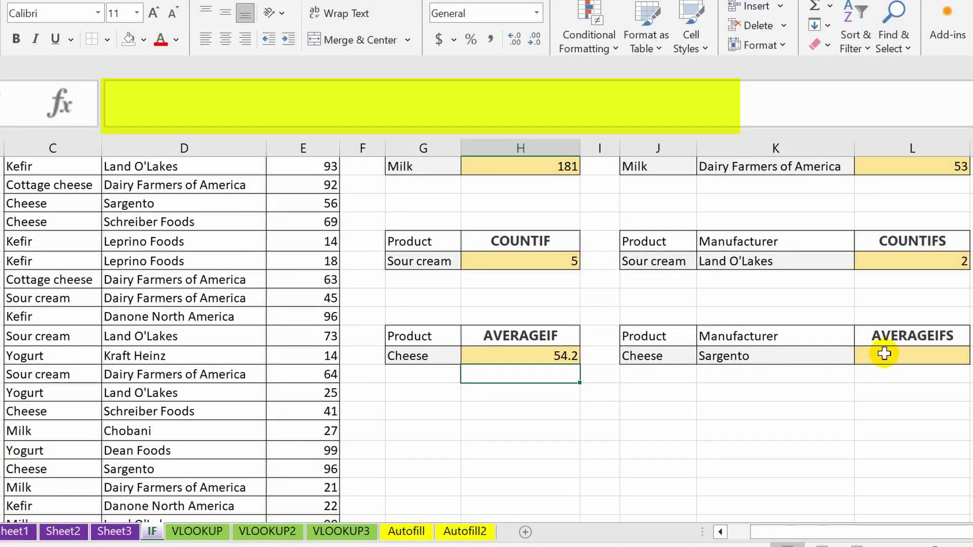
Begin an AVERAGEIFS formula in L15 with the Quantity cells E4:E39 as the average range.
click(884, 357)
text(=)
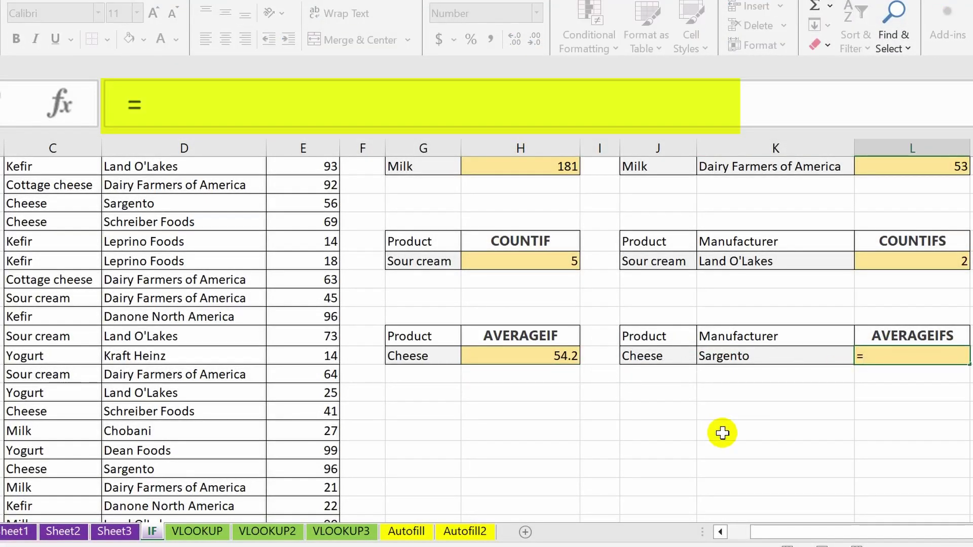
text(ave)
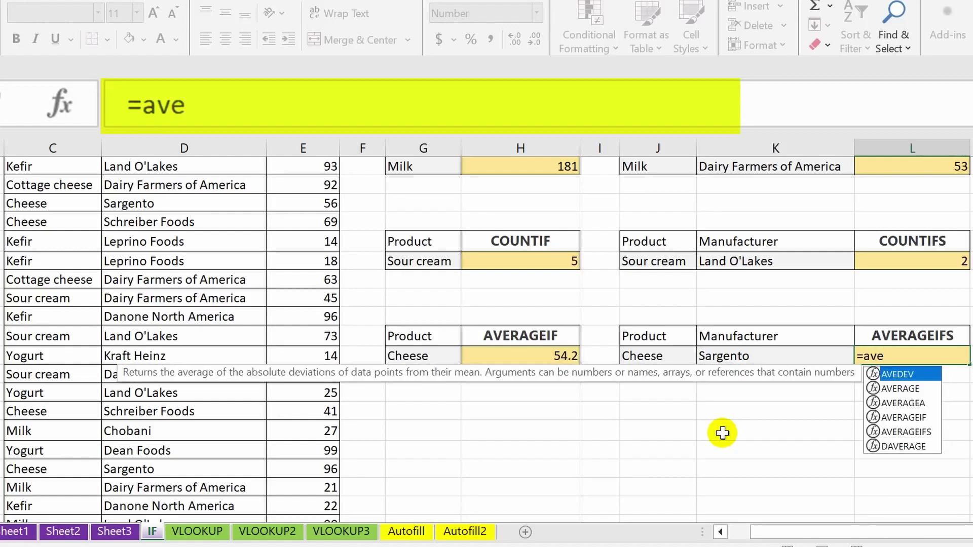
click(899, 433)
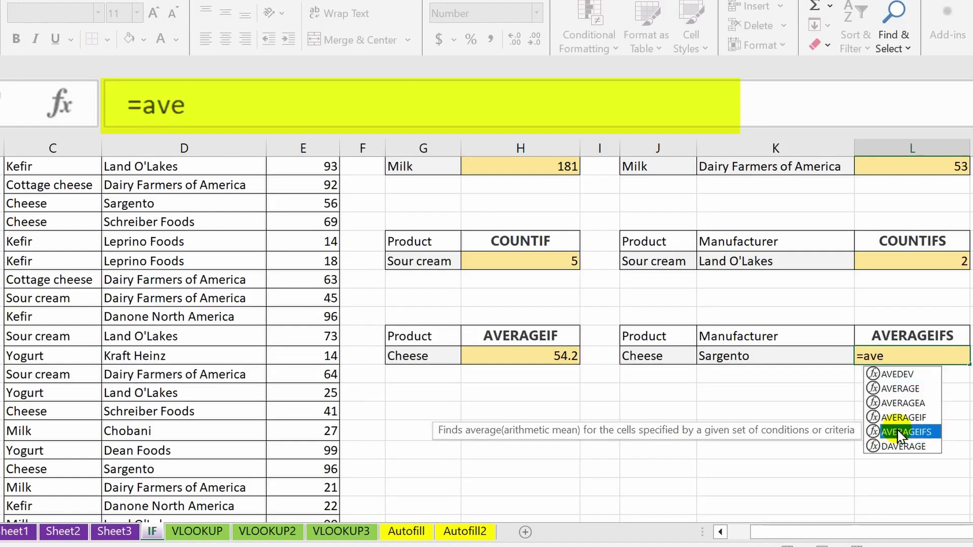
double_click(899, 432)
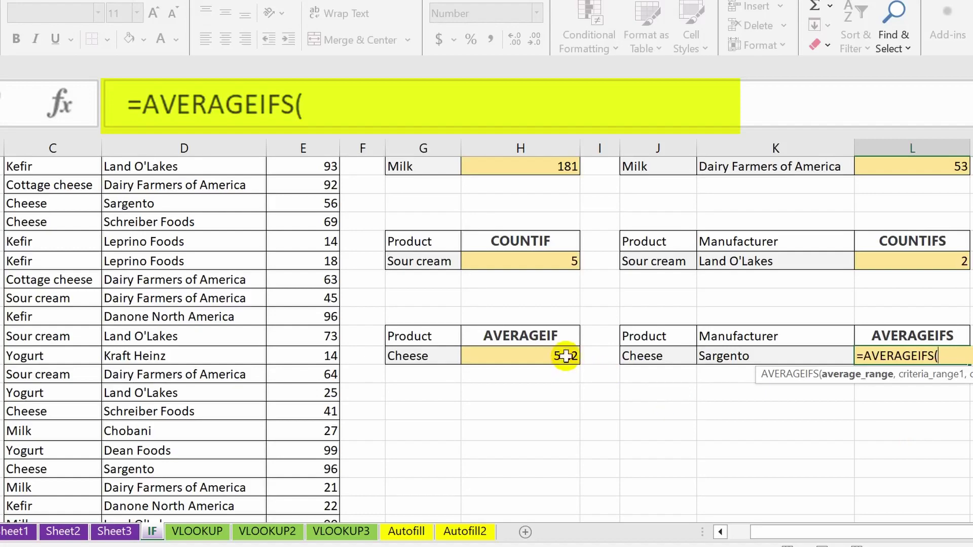
scroll(466, 319, up, 2)
click(292, 233)
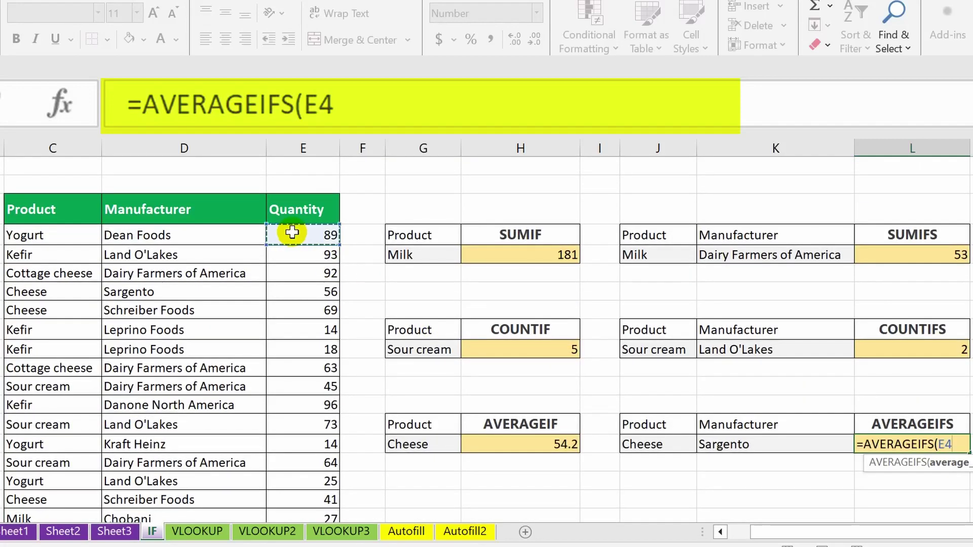
key(ctrl+shift+Down)
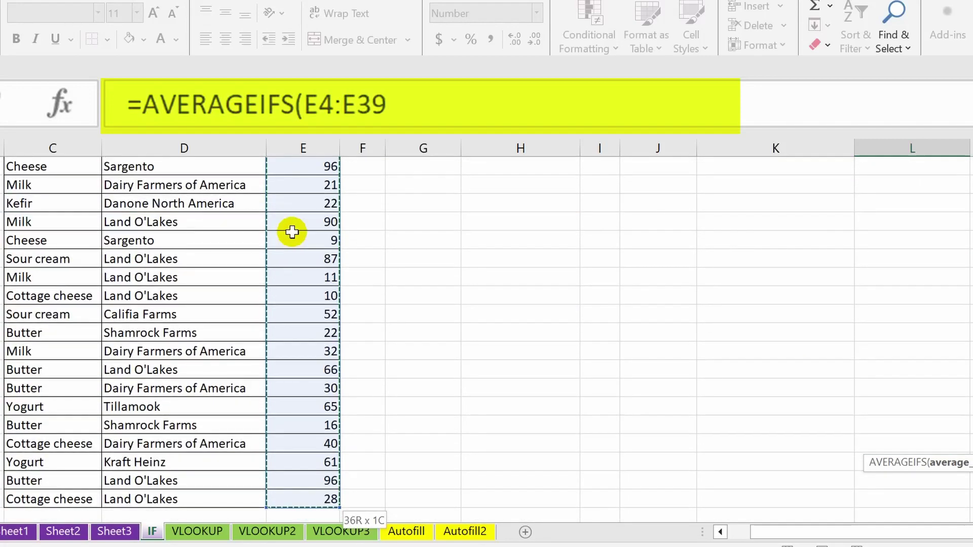
scroll(466, 329, up, 5)
scroll(467, 330, up, 2)
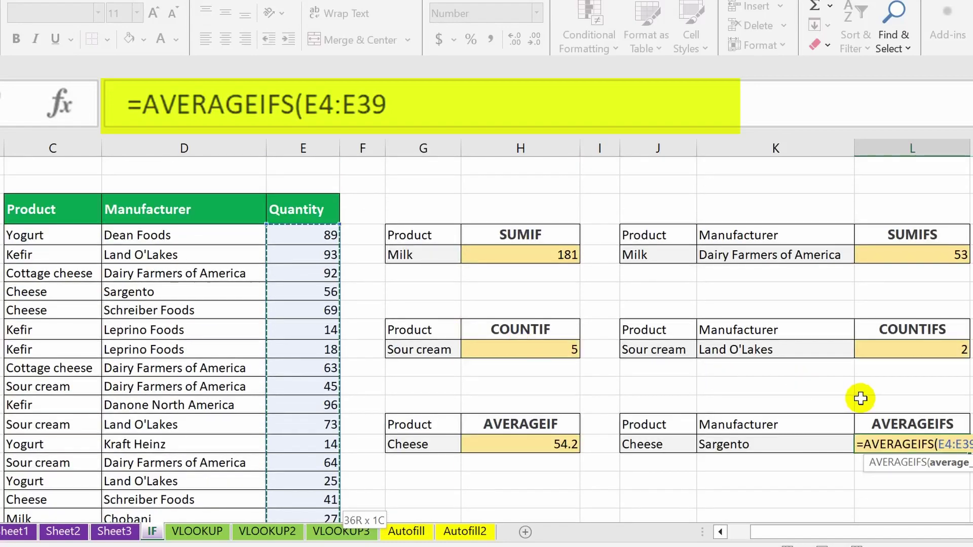
text(,)
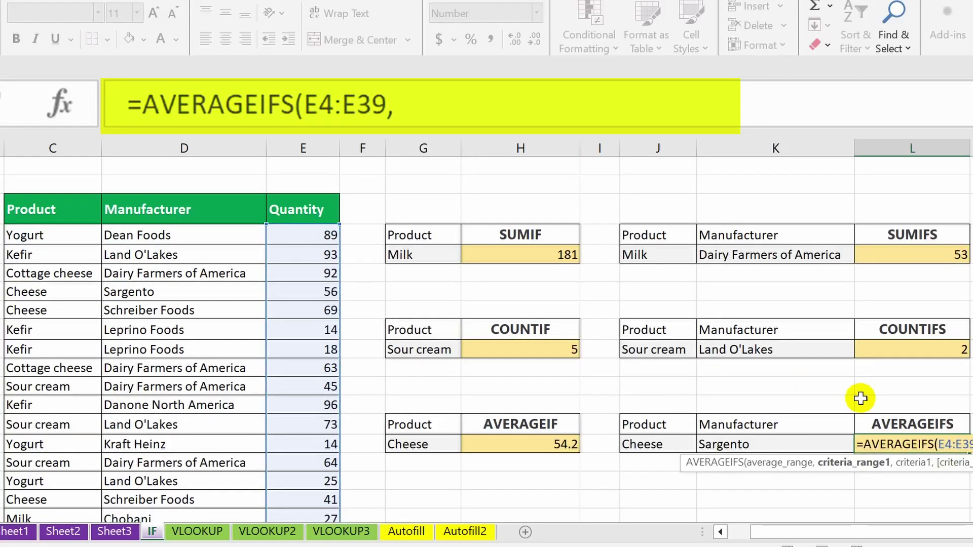
Add the Product cells C4:C39 as the first criteria range of the AVERAGEIFS formula and J15 as its criterion.
click(21, 232)
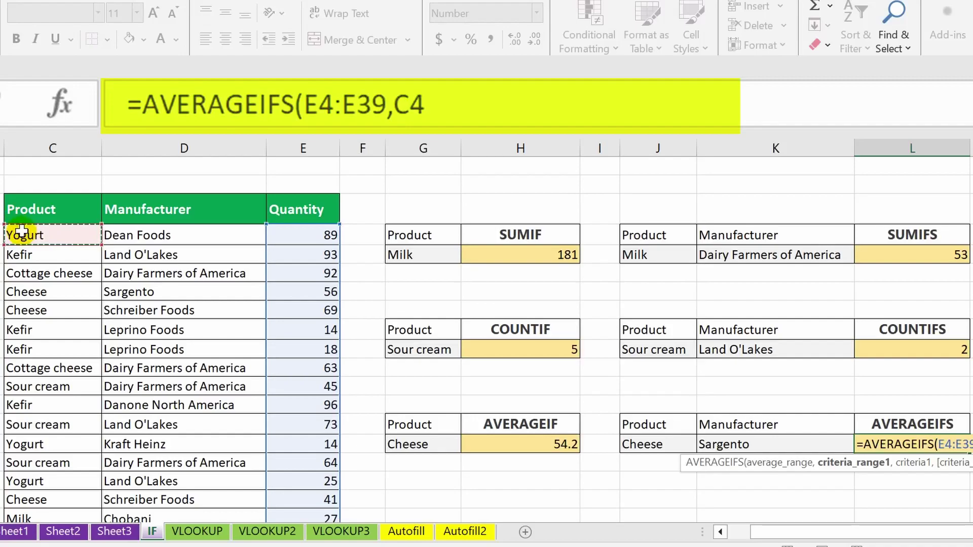
key(ctrl+shift+Down)
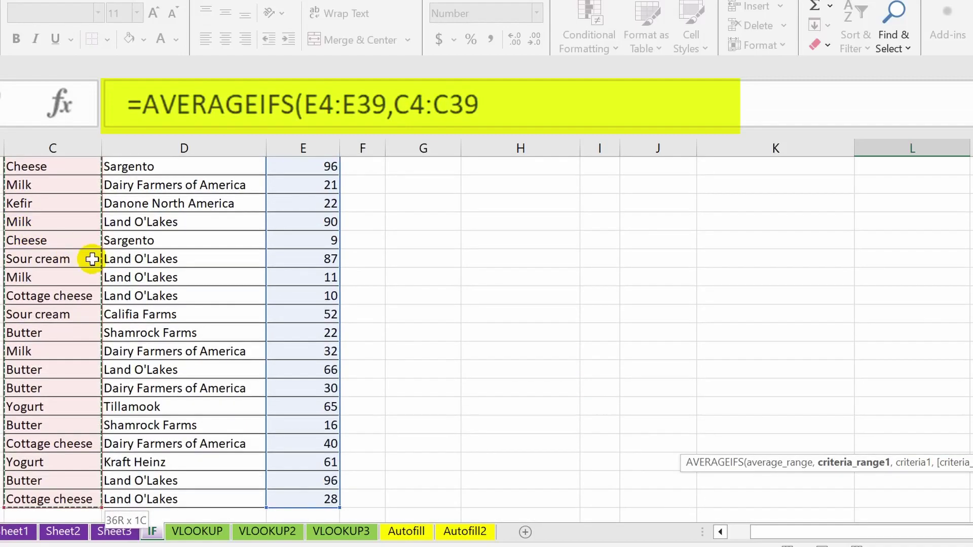
text(,)
scroll(402, 328, up, 8)
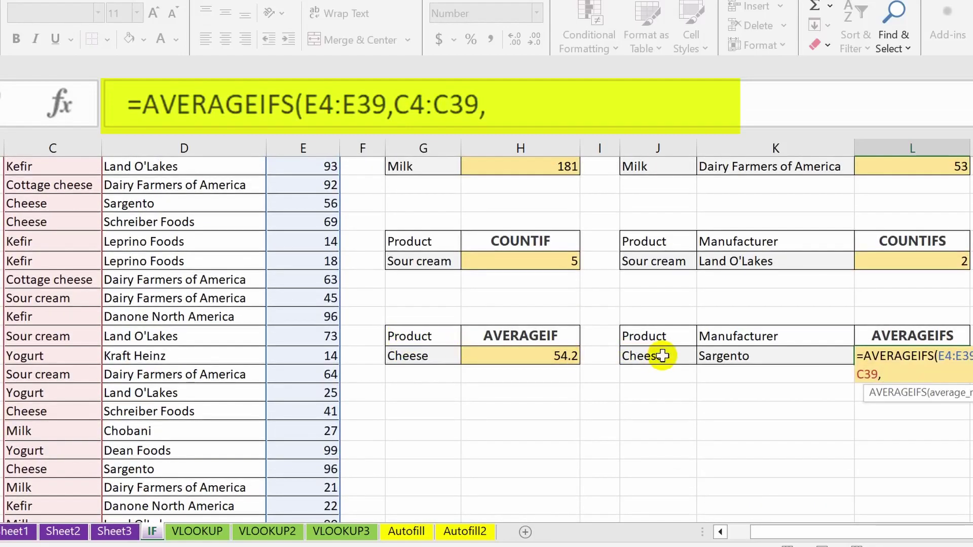
click(663, 356)
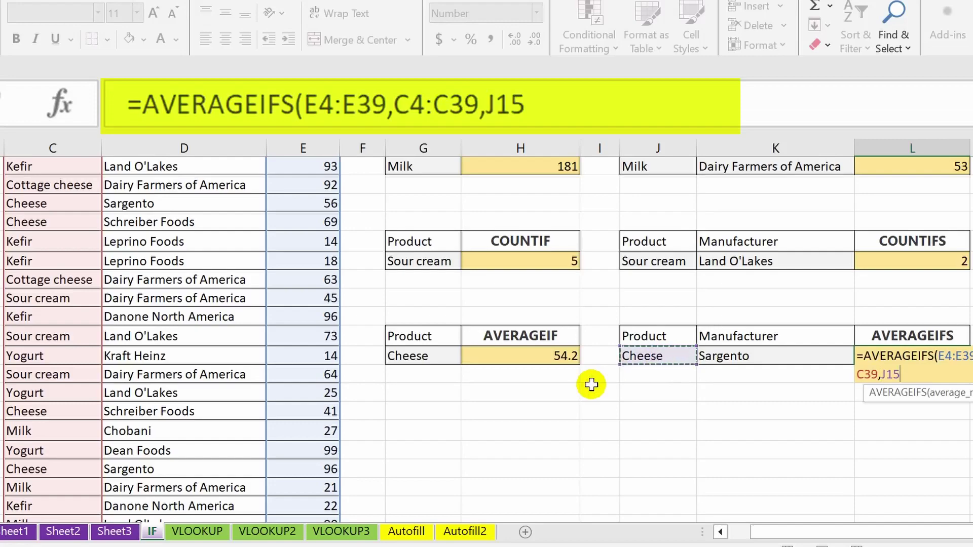
text(,)
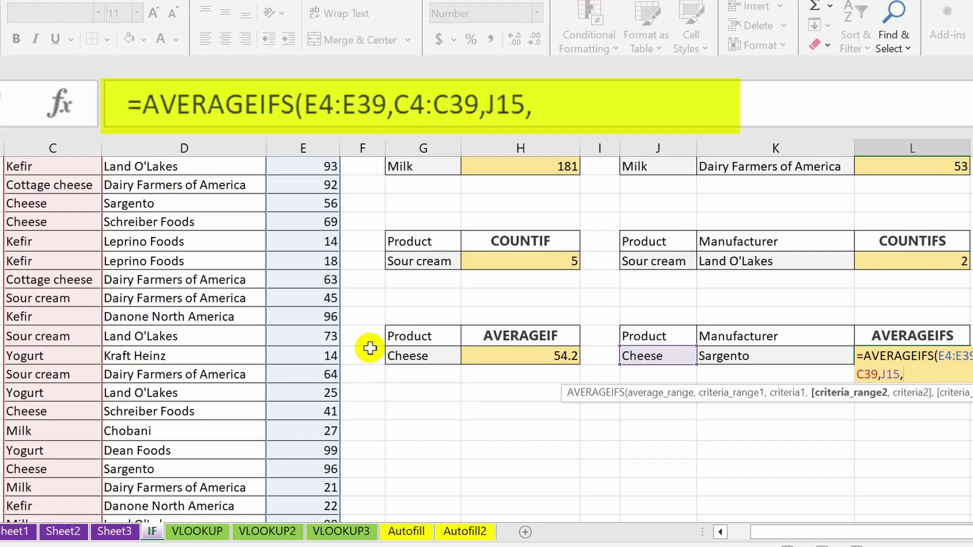
Complete the AVERAGEIFS formula with the Manufacturer cells D4:D39 as the second criteria range and K15 as its criterion.
scroll(256, 321, up, 2)
click(118, 235)
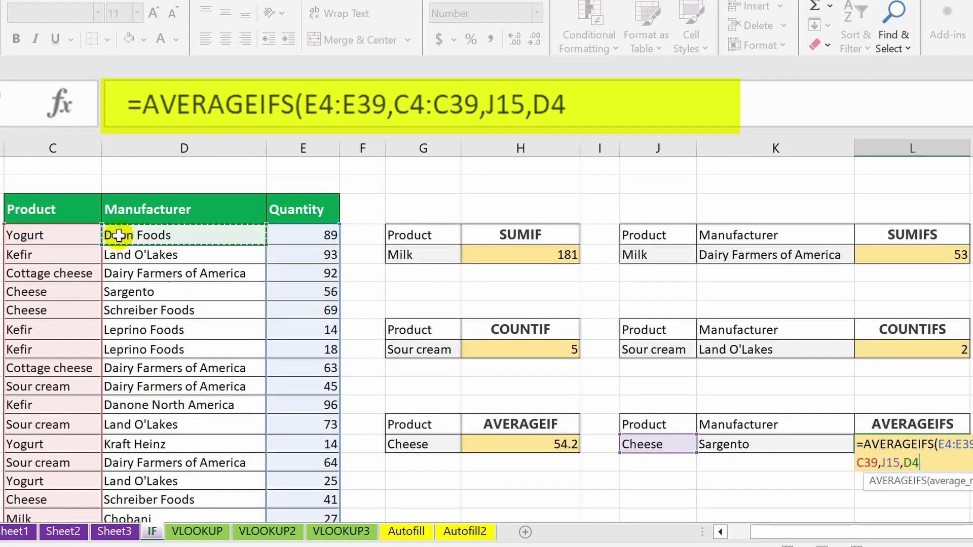
key(ctrl+shift+Down)
scroll(427, 303, up, 5)
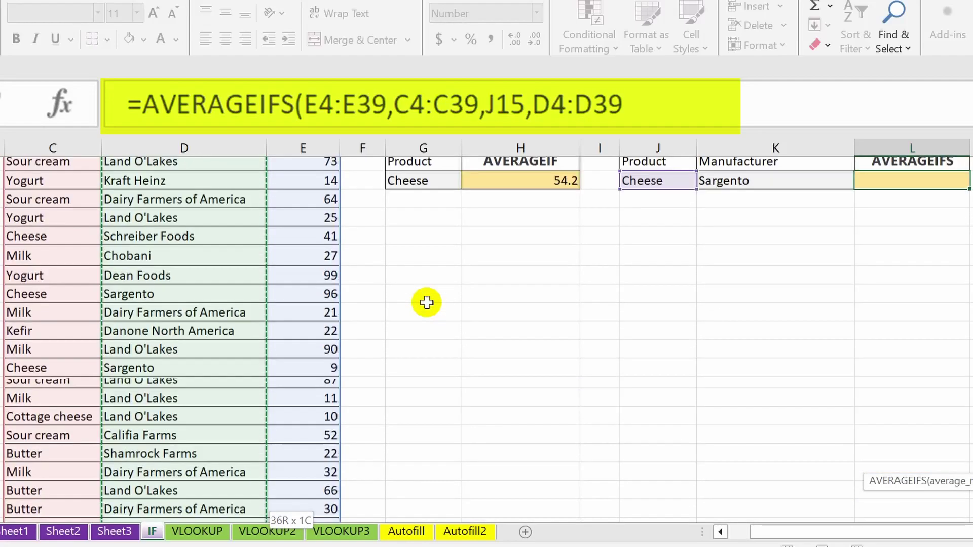
text(,)
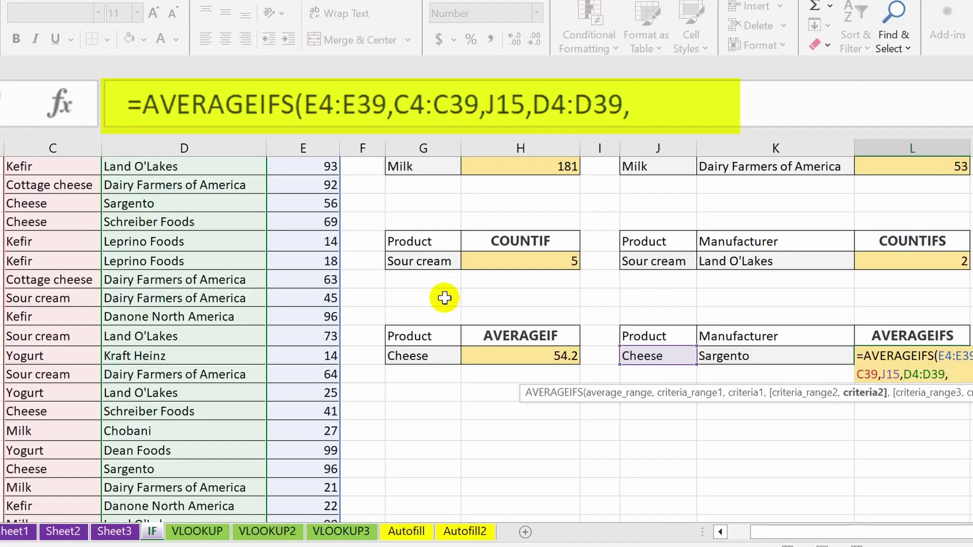
click(747, 354)
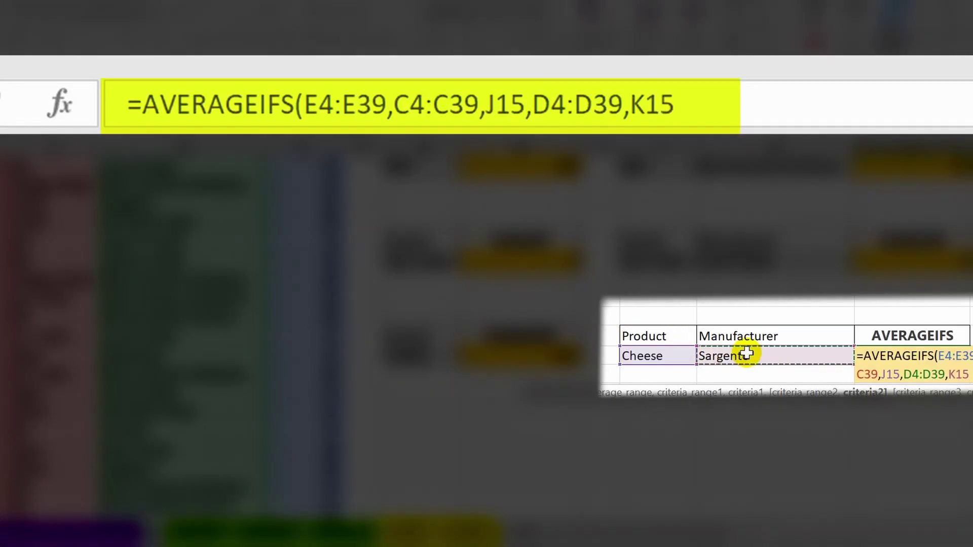
key(Return)
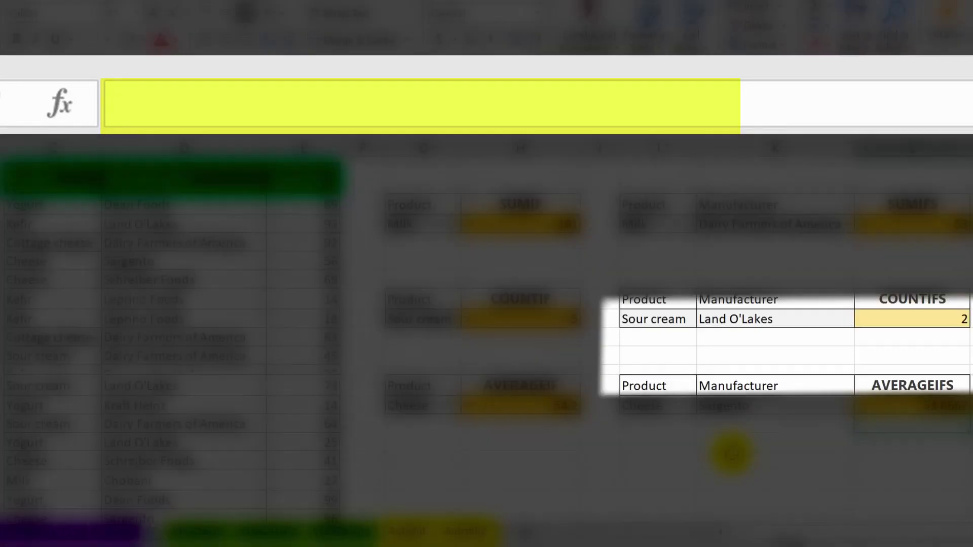